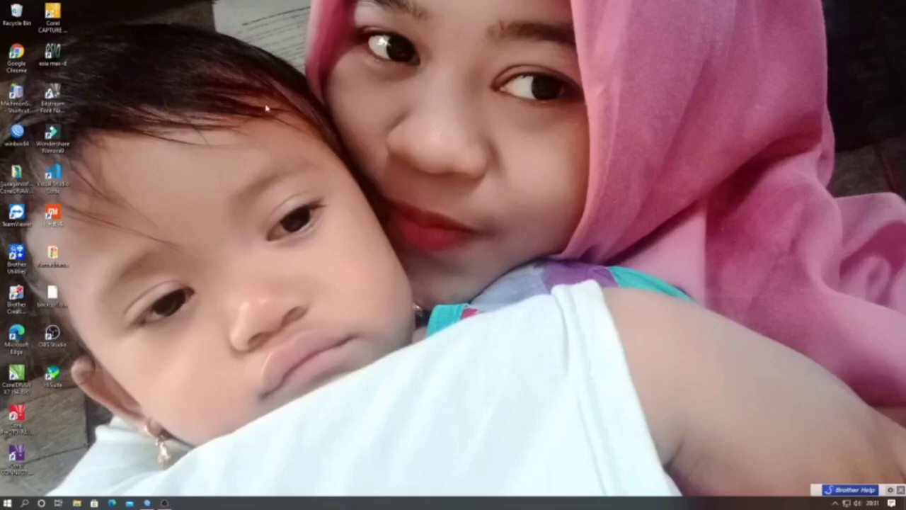
Step: Refresh the Windows desktop and clear the icon selection
right_click(265, 94)
left_click(290, 124)
left_click(13, 141)
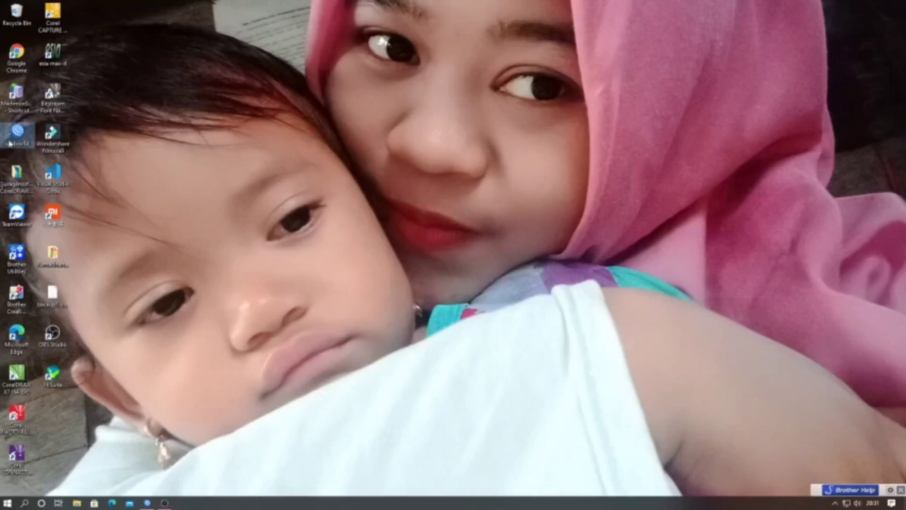
left_click(179, 117)
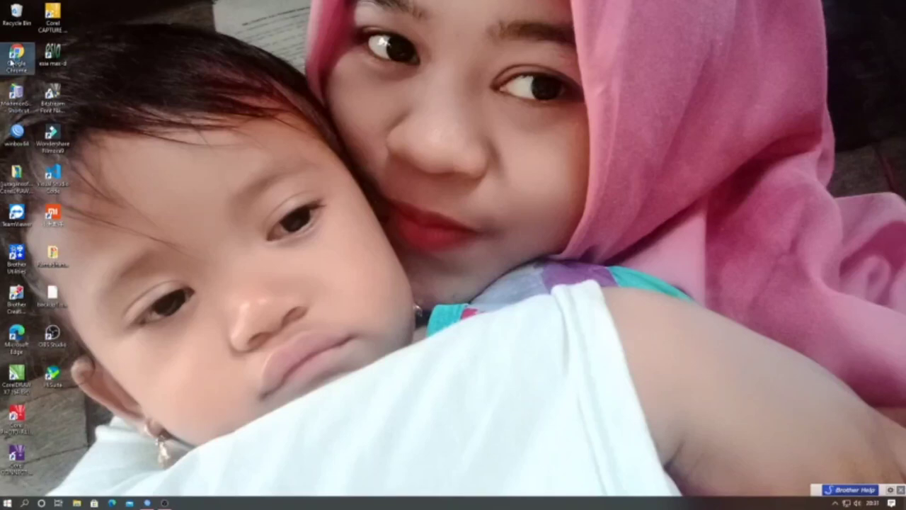
Step: Launch Google Chrome and go to mikrotik.com
double_click(11, 63)
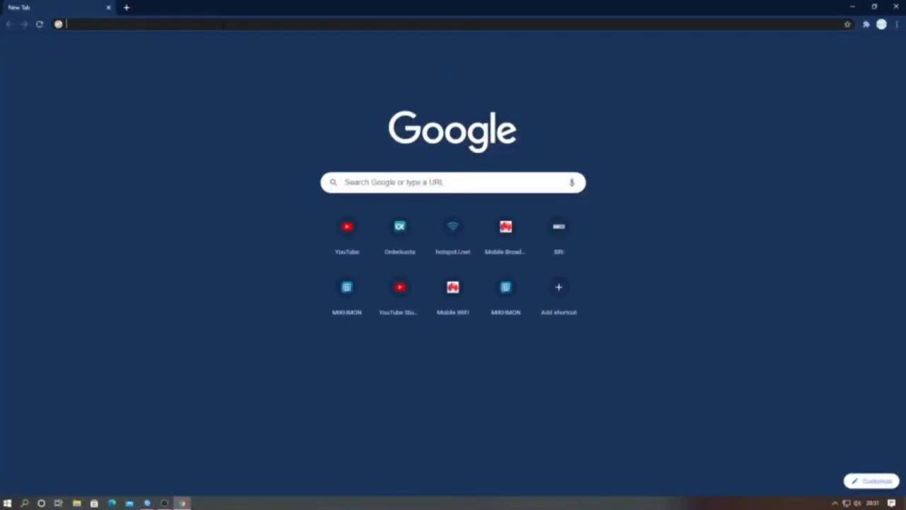
type("mikh")
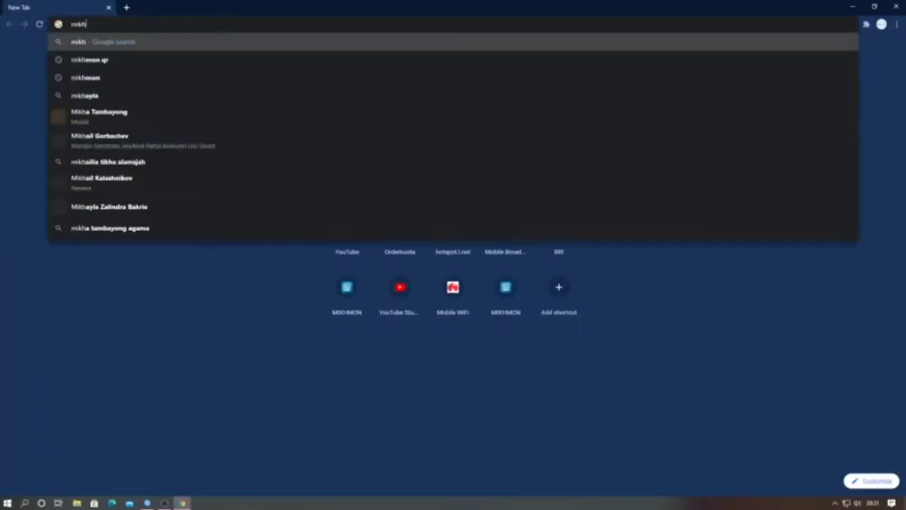
key("BackSpace")
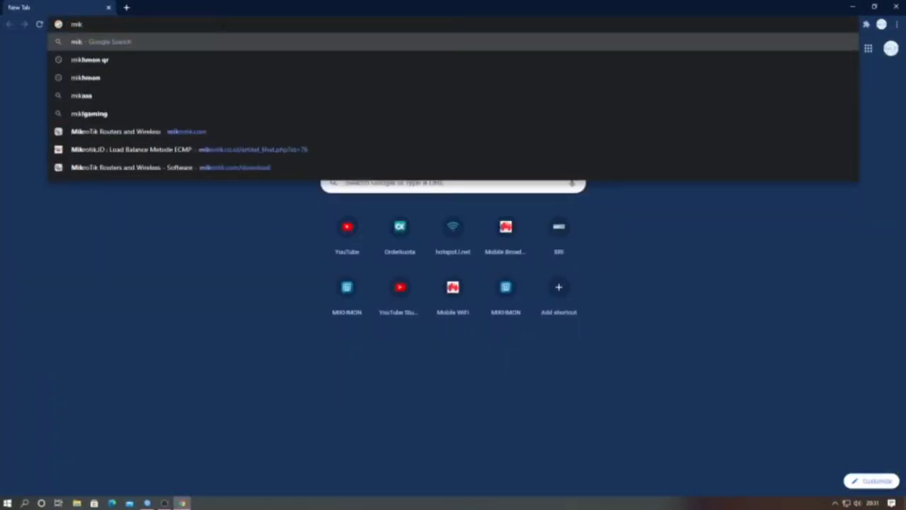
type("rotik")
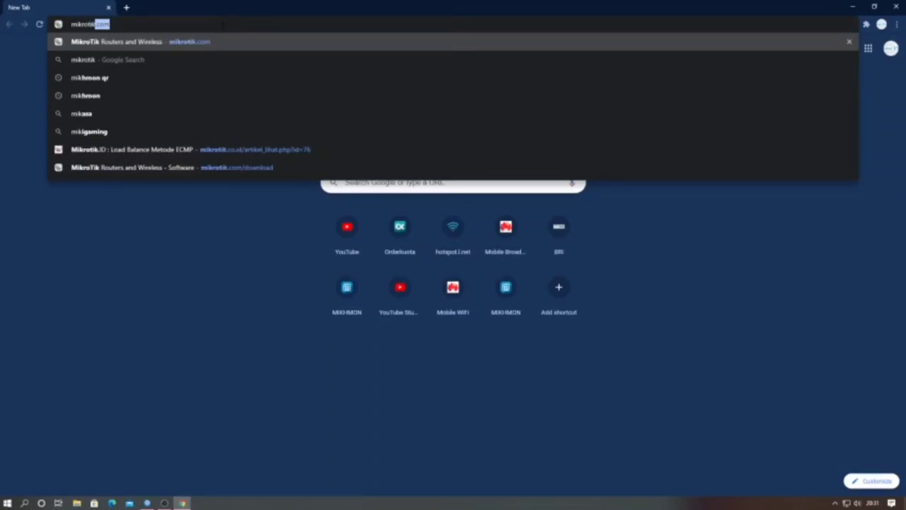
type(".com")
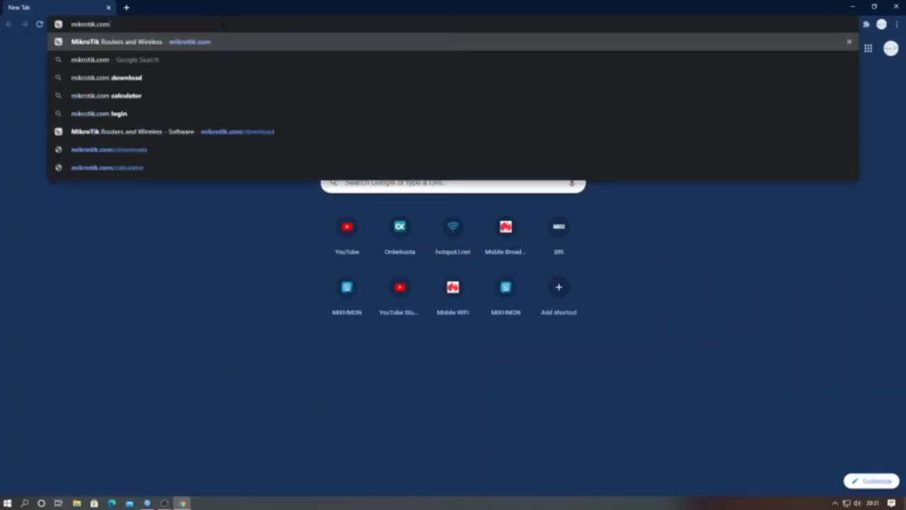
key("Return")
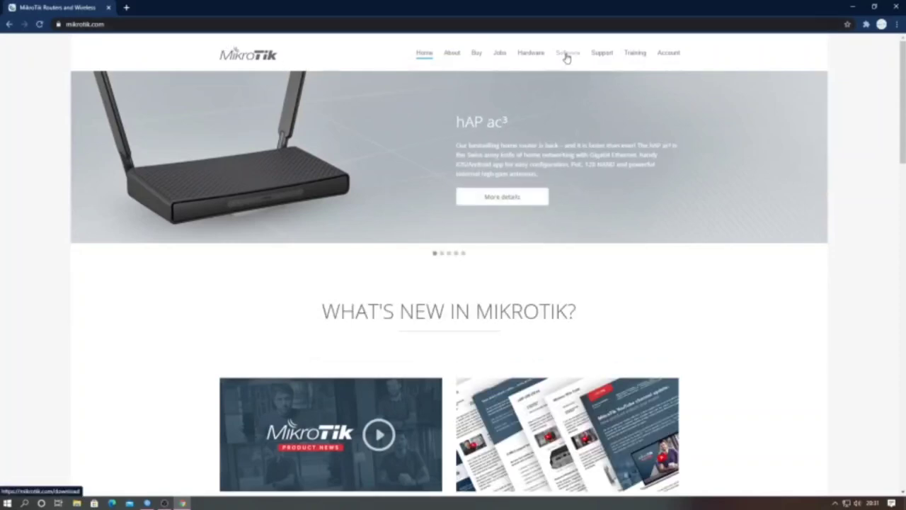
Step: Open MikroTik's Software page, expand the Winbox download options, then minimize Chrome
left_click(567, 56)
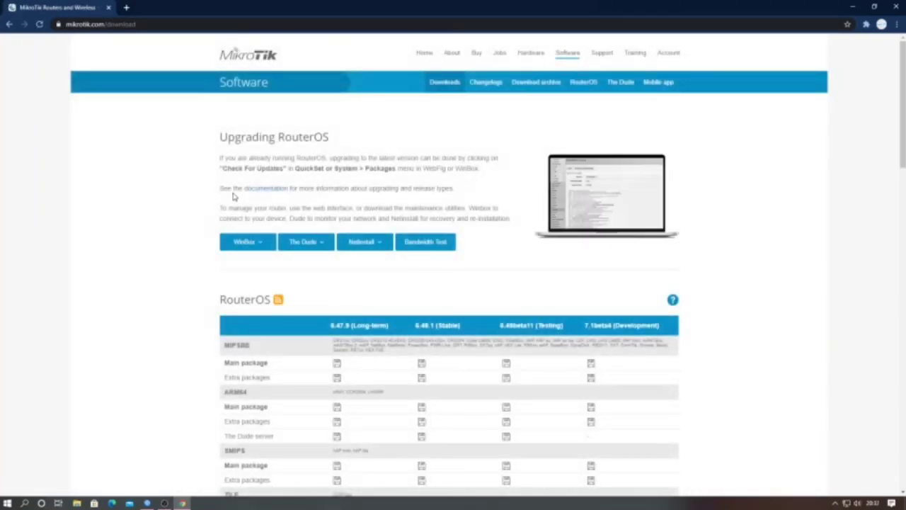
scroll(233, 196, "down", 1)
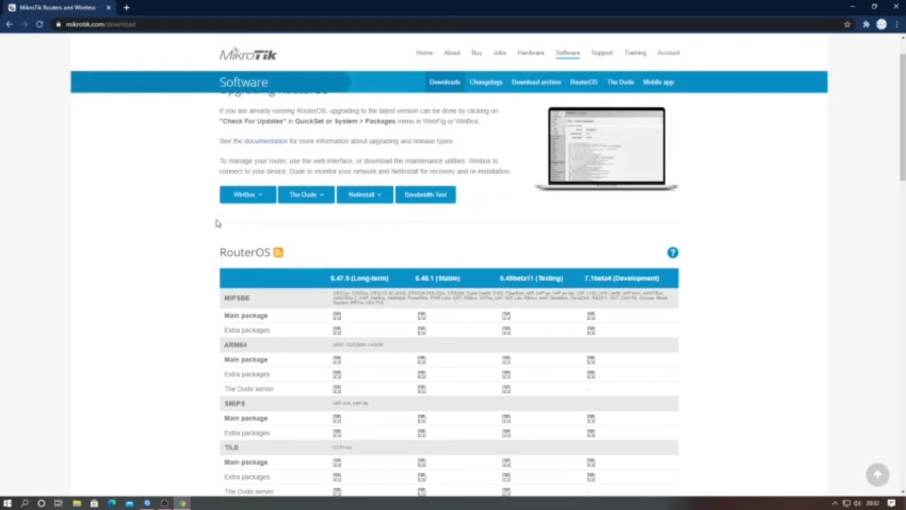
left_click(262, 196)
left_click(853, 7)
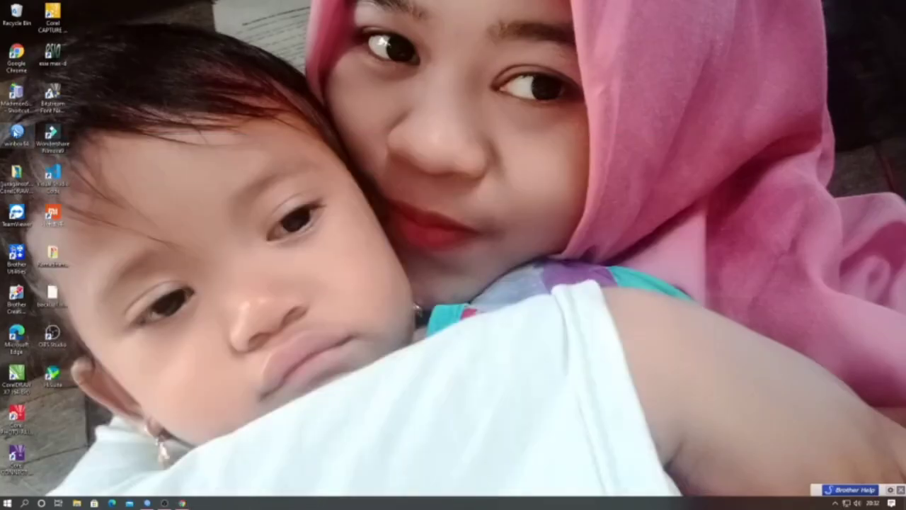
Step: Launch WinBox, refresh the Neighbors list and pick the hAP lite router
double_click(16, 133)
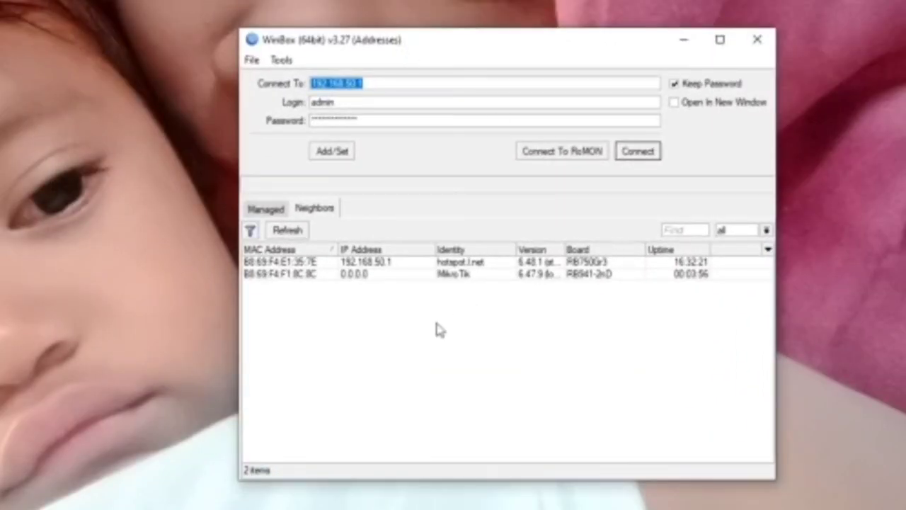
left_click(392, 336)
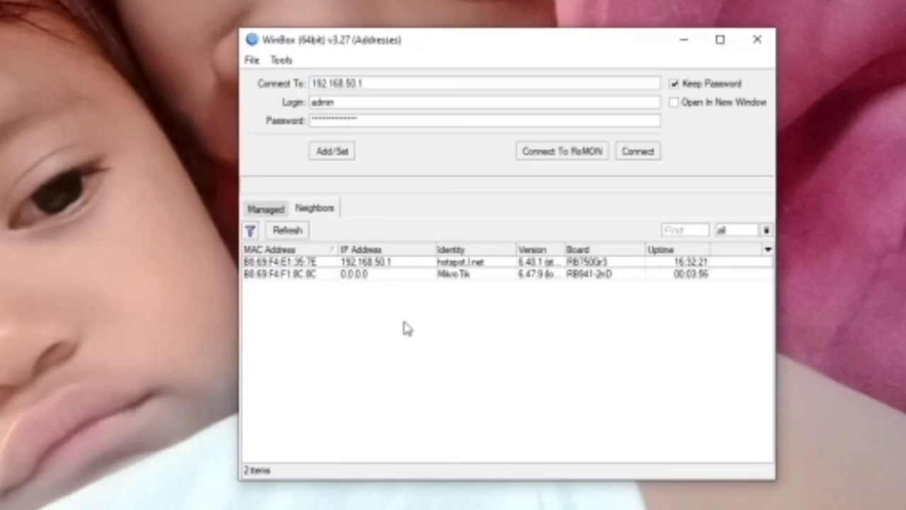
left_click(296, 229)
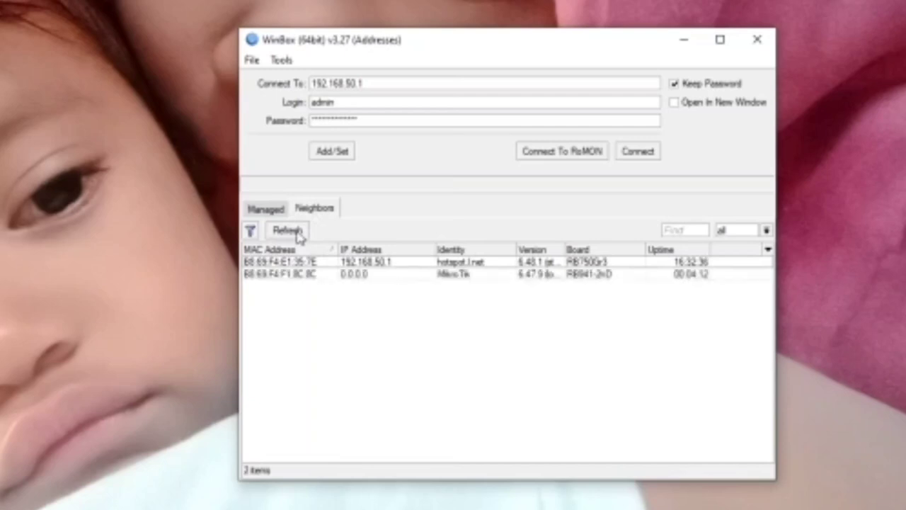
left_click(297, 233)
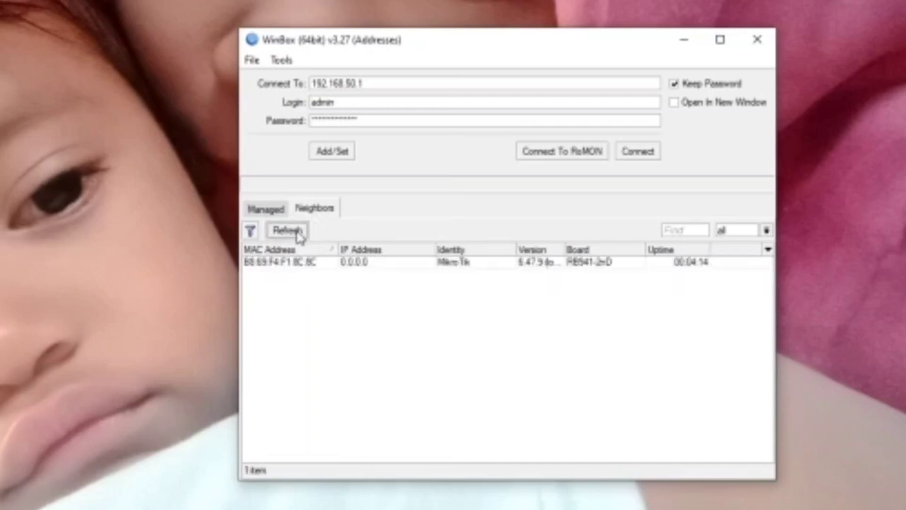
left_click(298, 233)
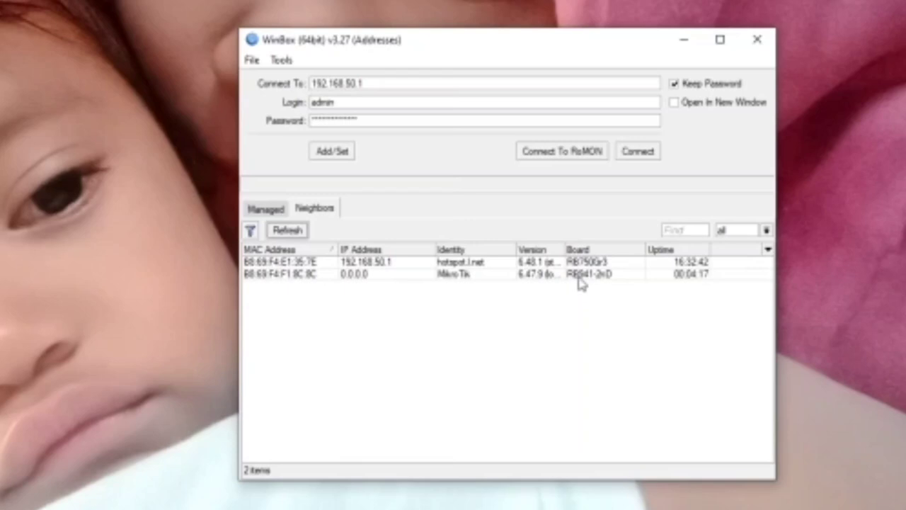
double_click(579, 279)
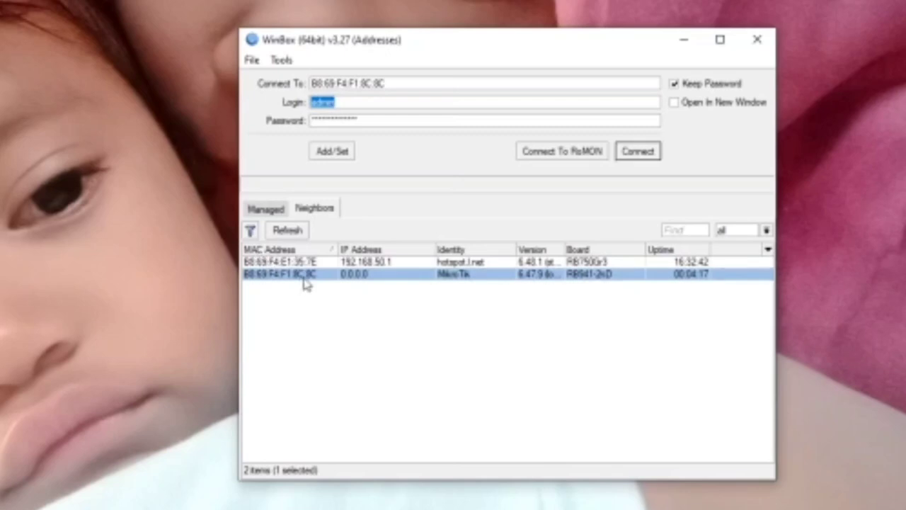
Step: Clear the saved password and connect as admin with a blank password
double_click(375, 121)
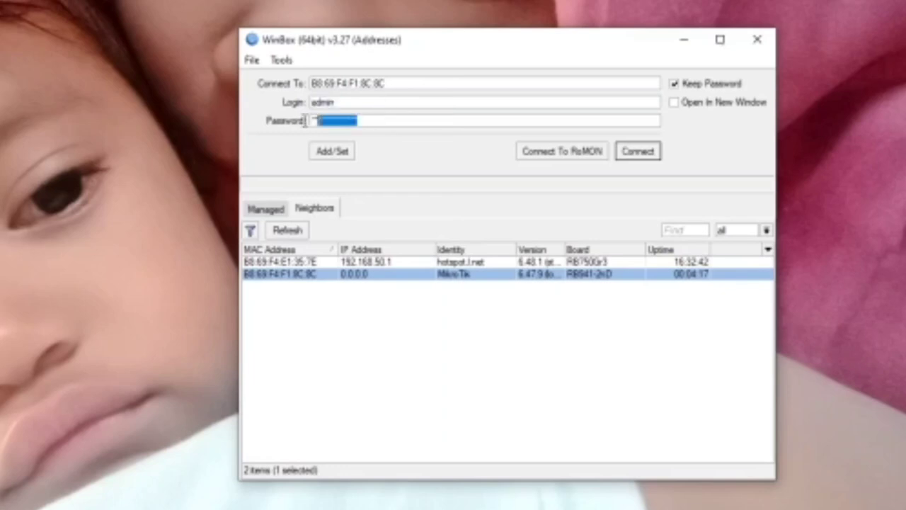
key("BackSpace")
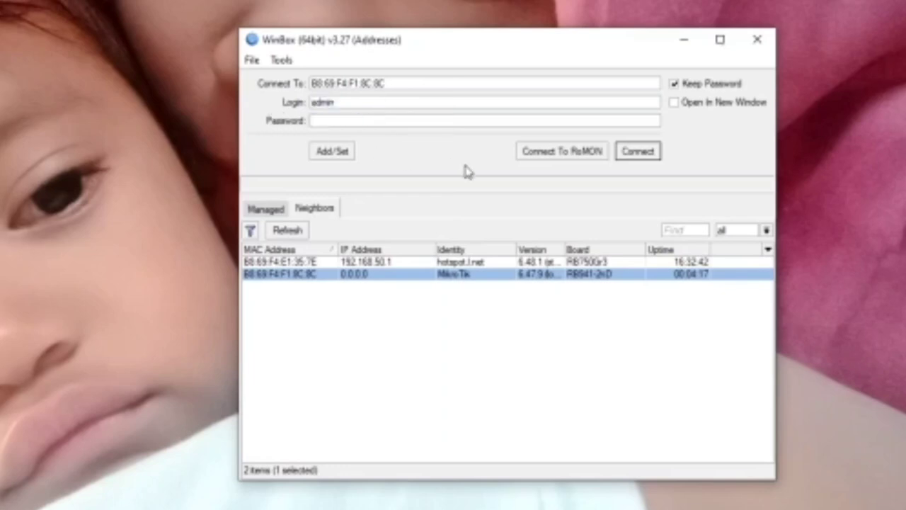
left_click(372, 105)
left_click(361, 120)
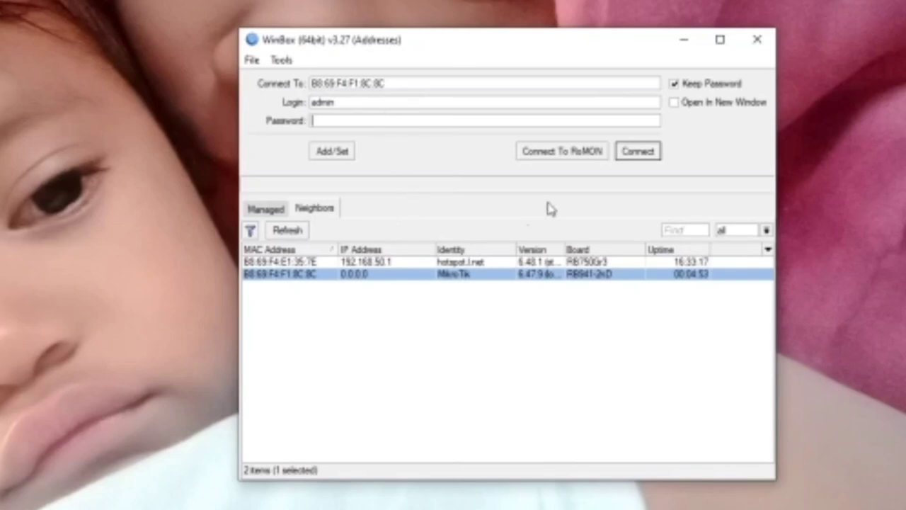
left_click(639, 157)
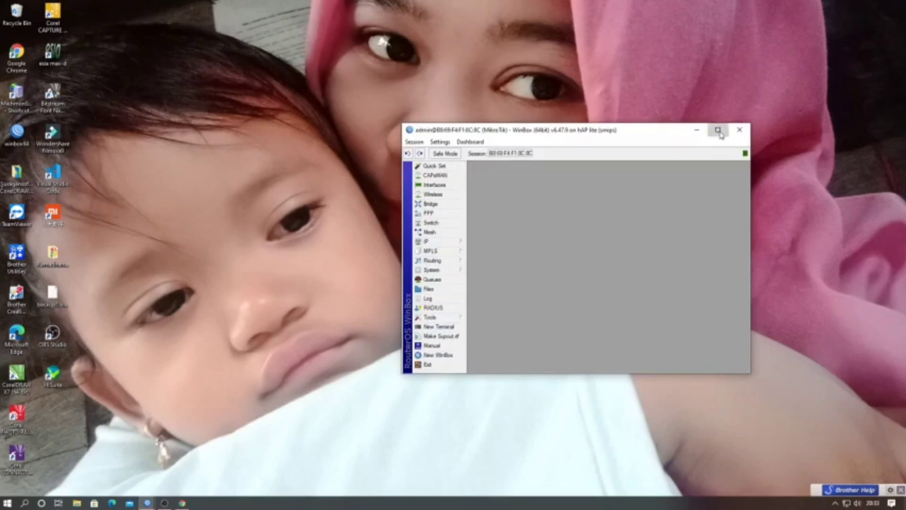
Step: Maximize the WinBox session window for the hAP lite router
left_click(718, 130)
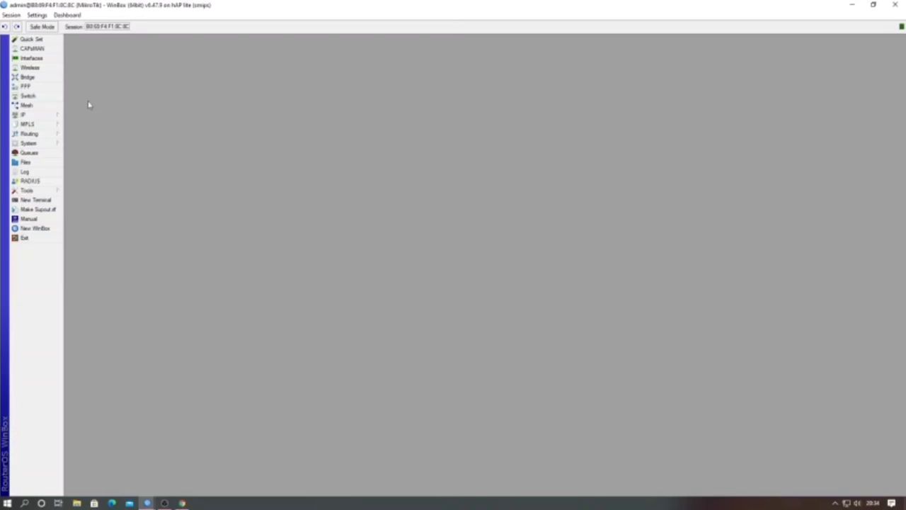
left_click(44, 119)
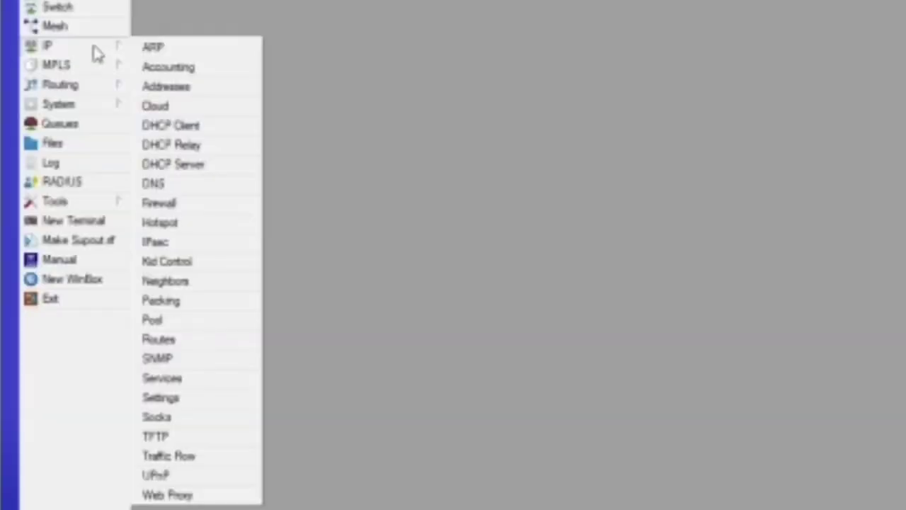
left_click(211, 87)
left_click_drag(469, 191, 608, 126)
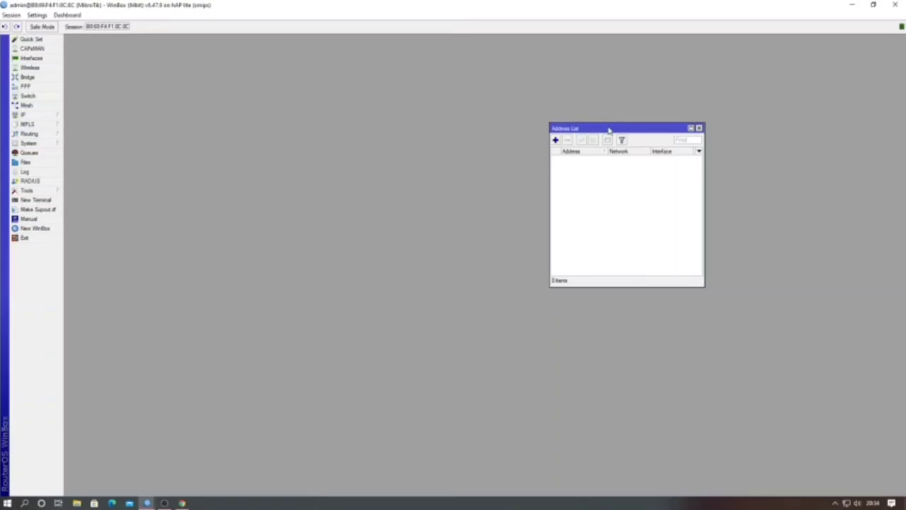
left_click(556, 140)
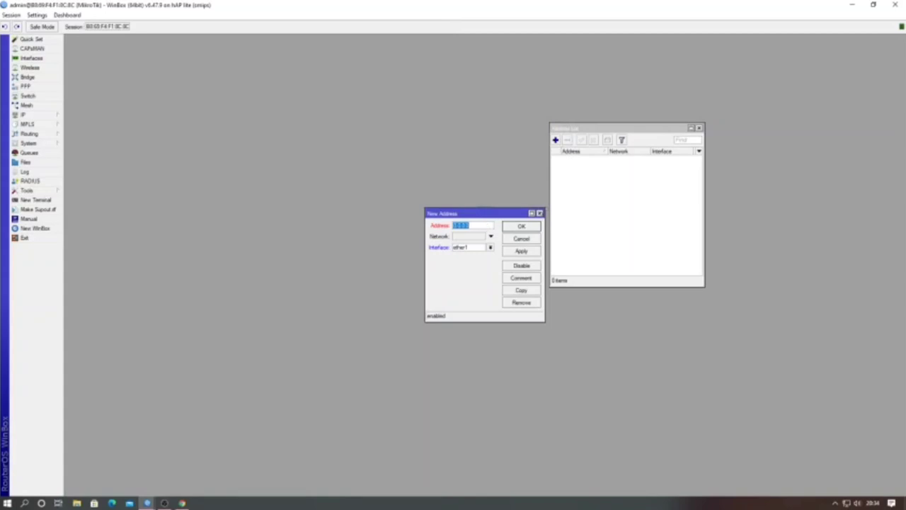
left_click(539, 213)
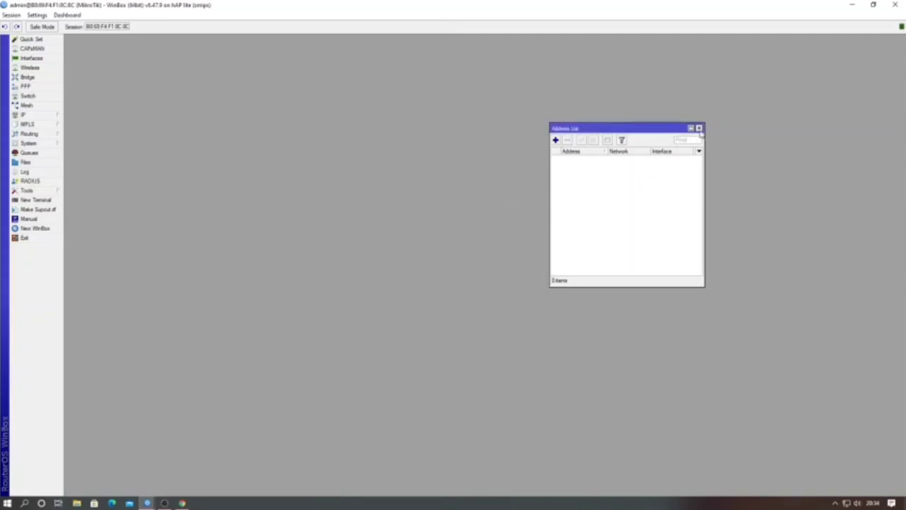
left_click(700, 129)
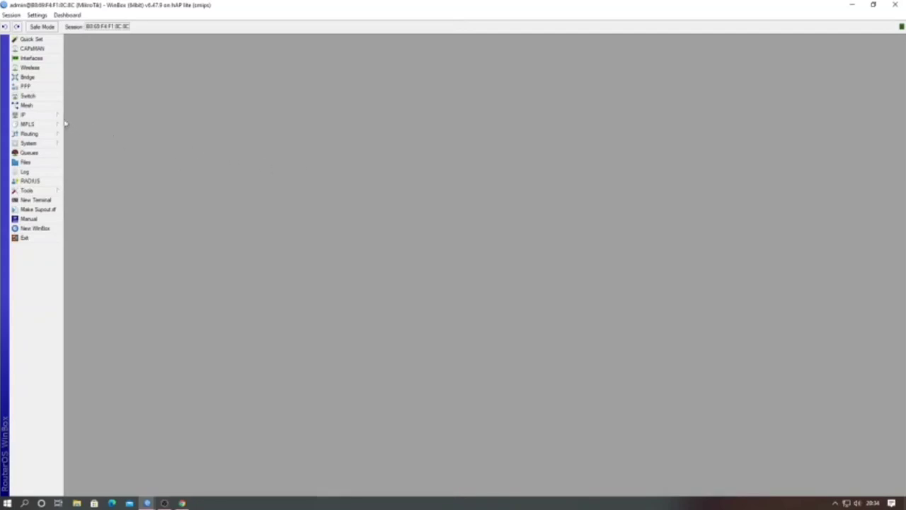
Step: Create a DHCP client on interface ether1 with Add Default Route kept at yes
left_click(32, 117)
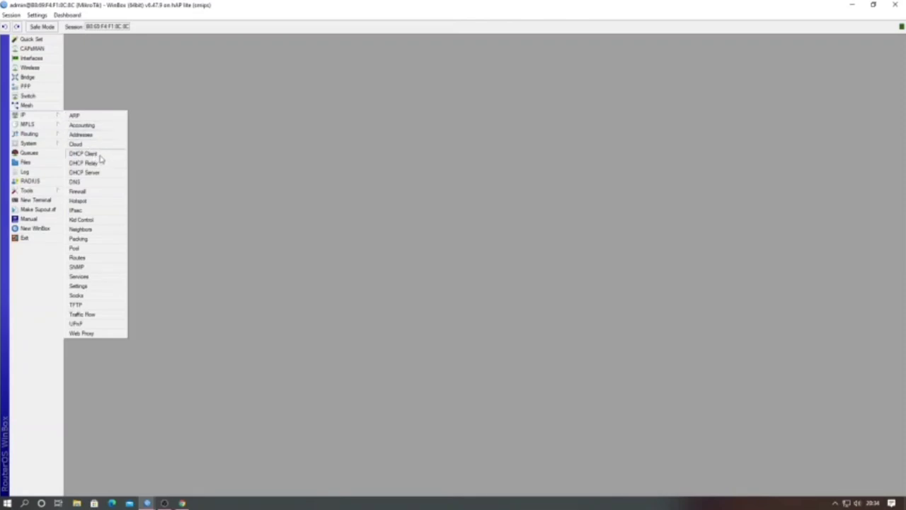
left_click(85, 153)
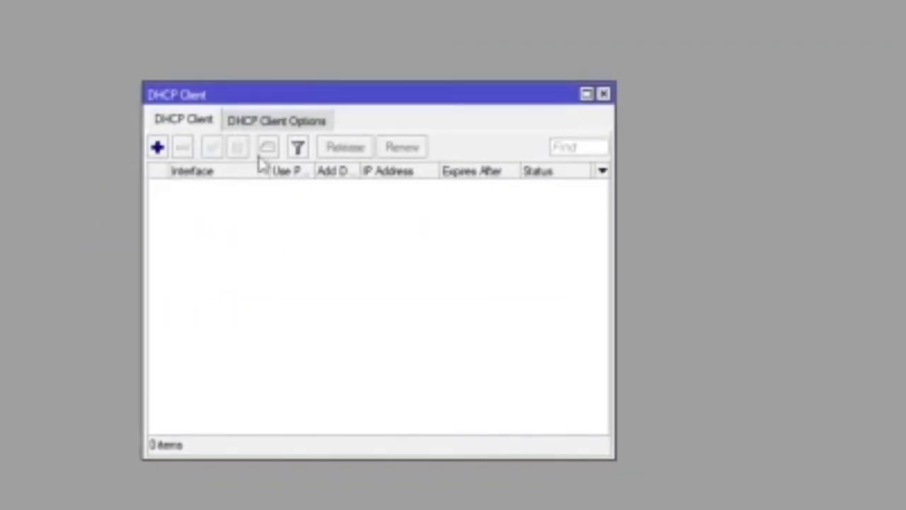
left_click(159, 149)
left_click_drag(267, 304, 312, 202)
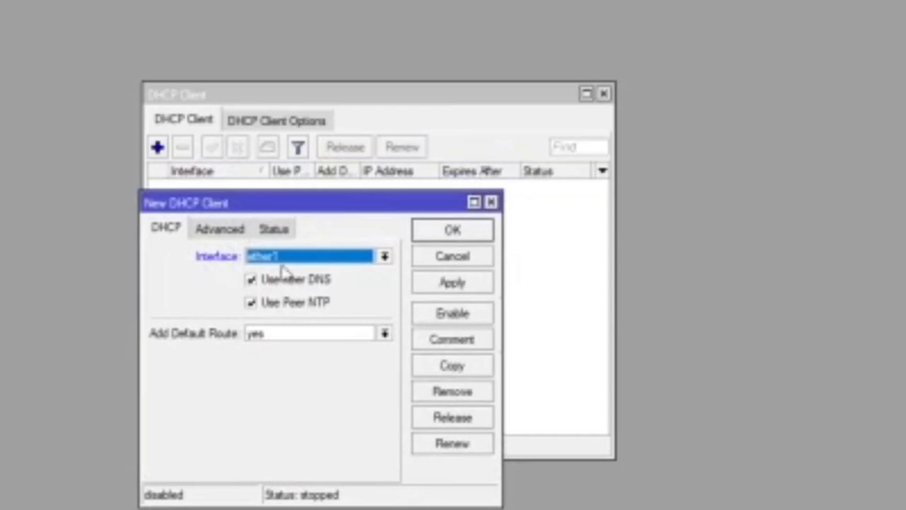
left_click(384, 258)
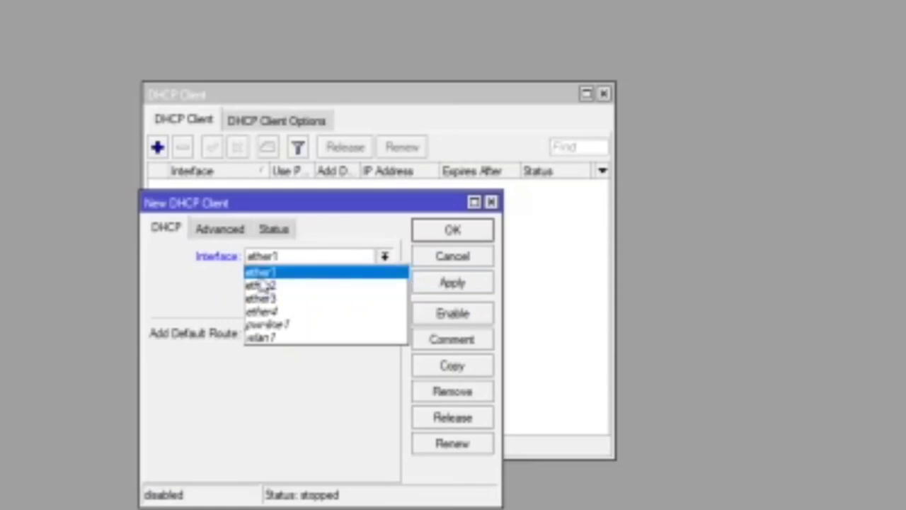
left_click(260, 280)
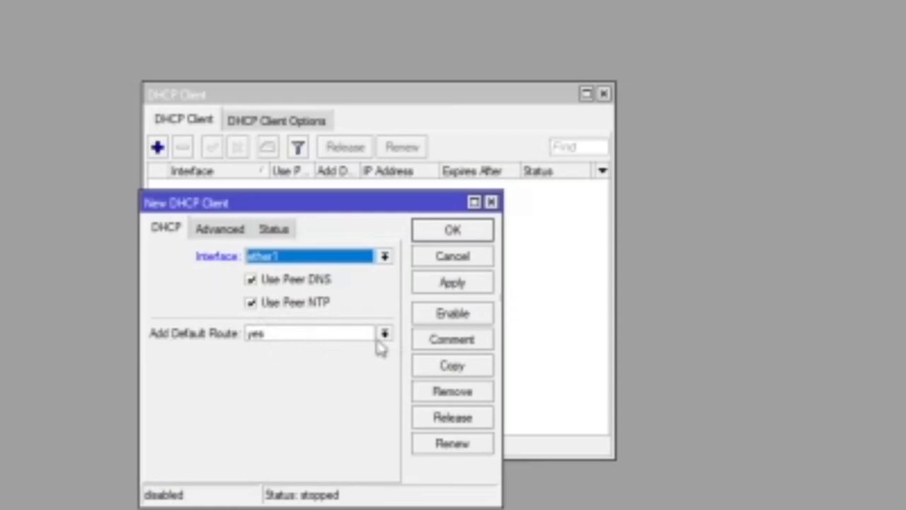
left_click(386, 334)
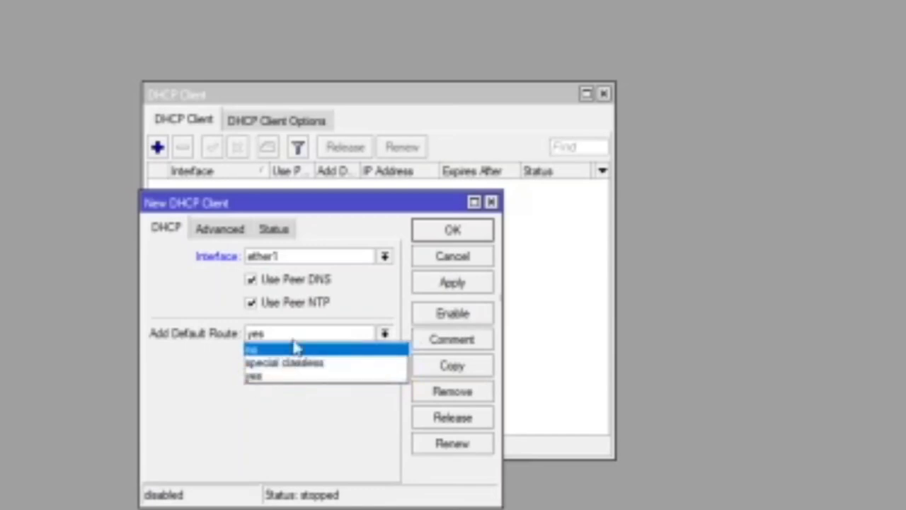
left_click(277, 377)
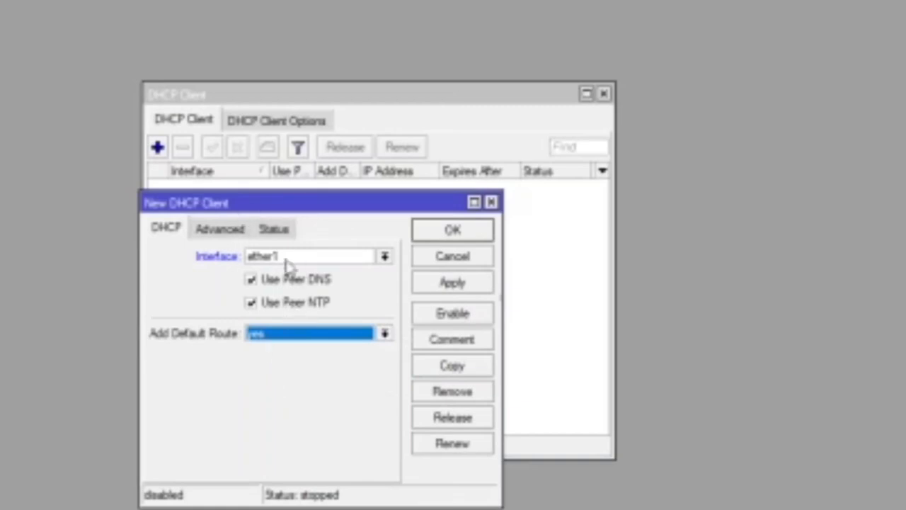
left_click(455, 291)
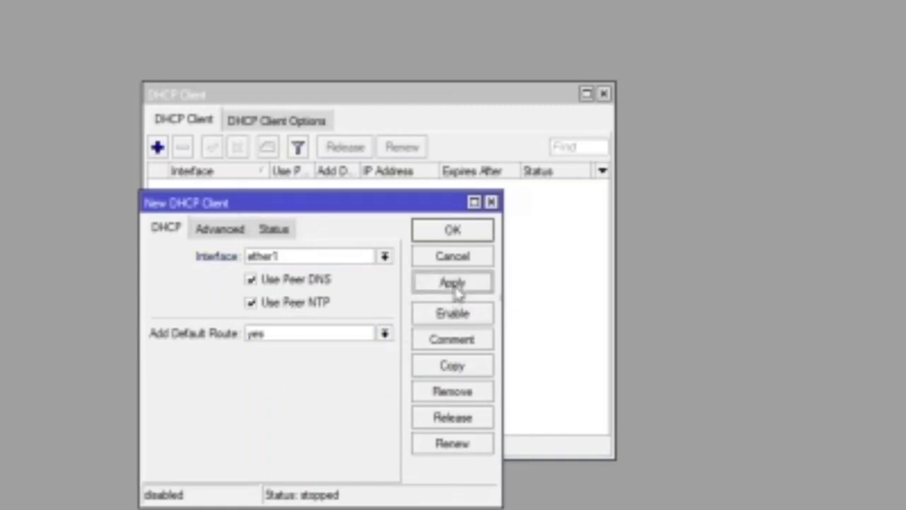
left_click(453, 232)
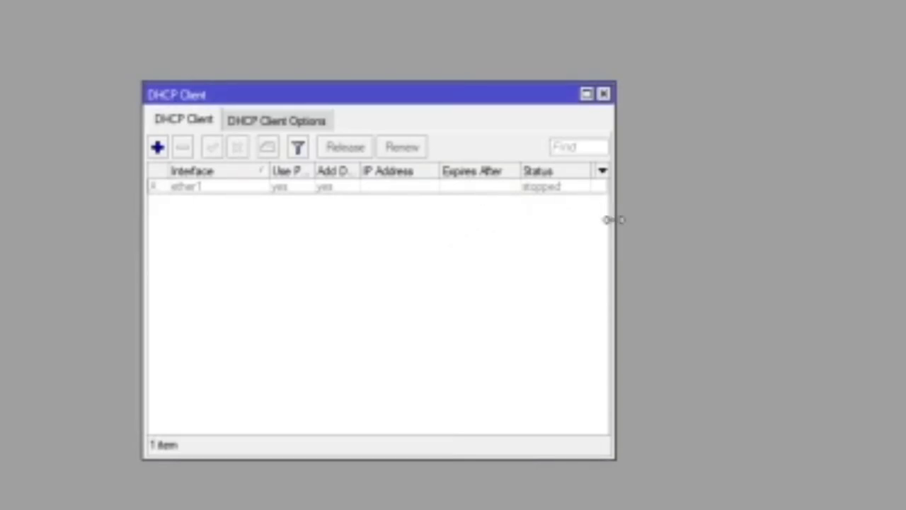
Step: Widen the DHCP Client list and enable the ether1 client
left_click_drag(613, 219, 770, 221)
left_click(320, 188)
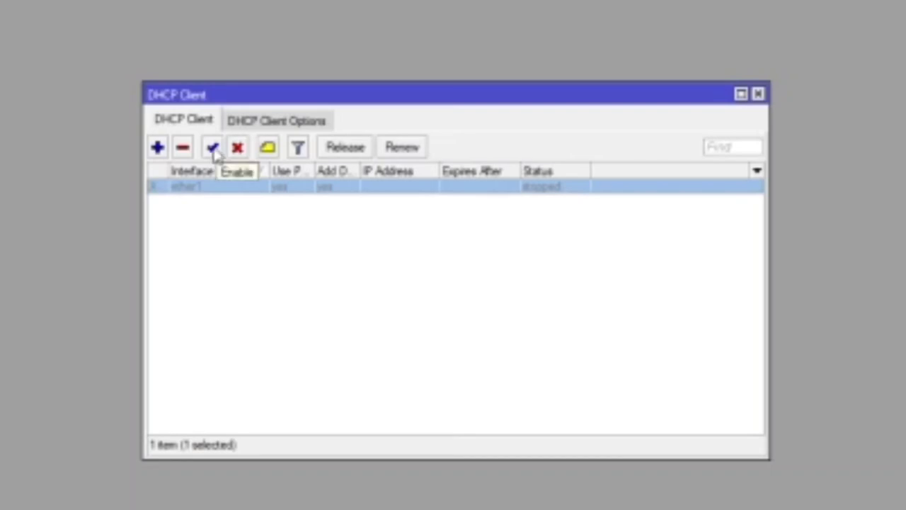
left_click(214, 150)
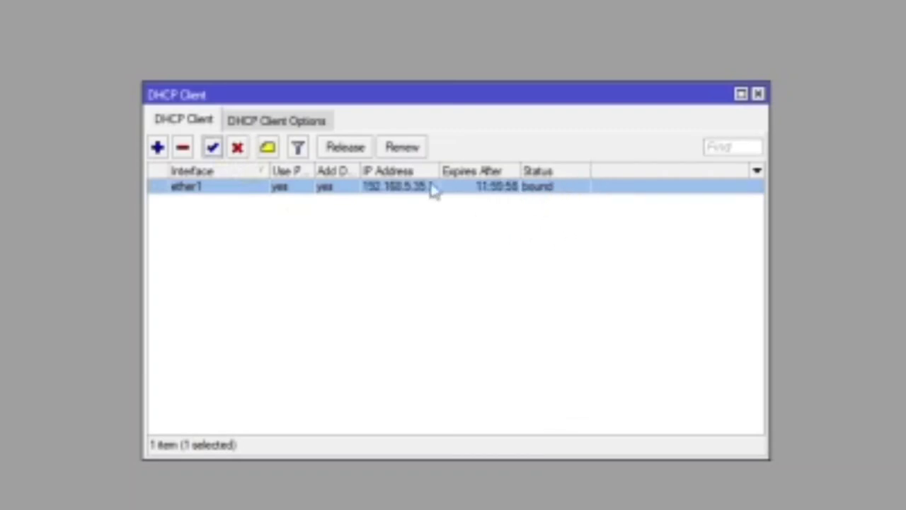
Step: Widen the IP Address column to reveal the bound address 192.168.5.35/24
left_click_drag(430, 169, 501, 170)
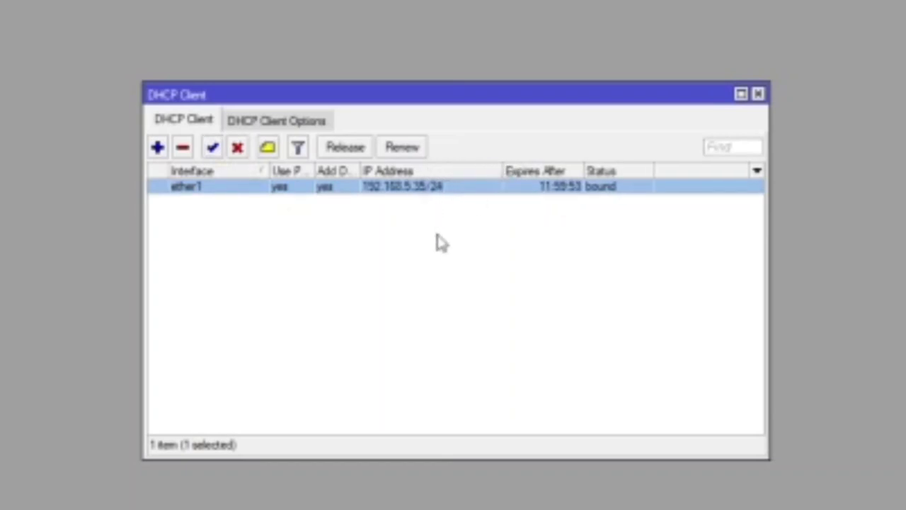
left_click(392, 215)
left_click(410, 190)
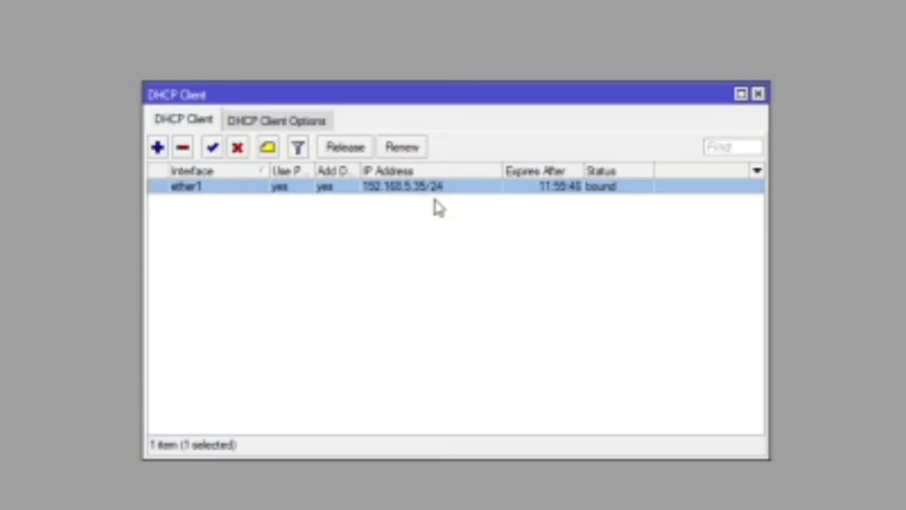
left_click(435, 206)
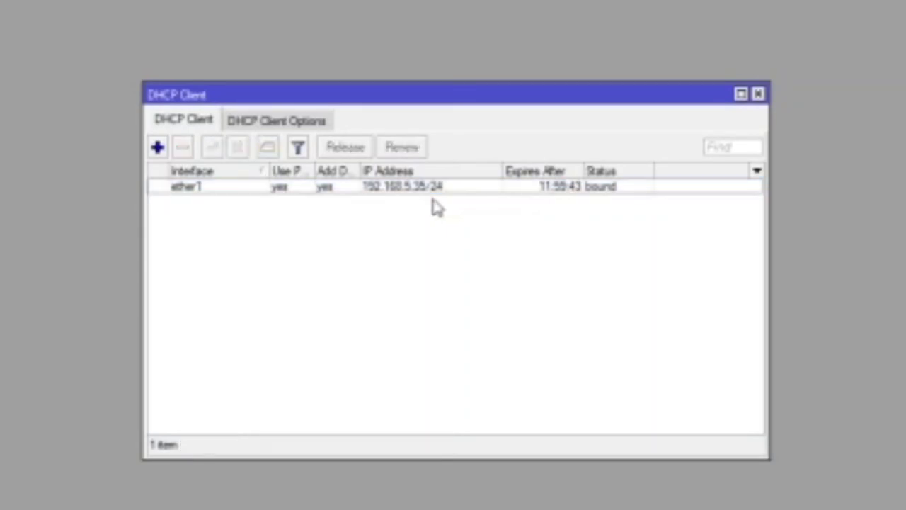
left_click(410, 186)
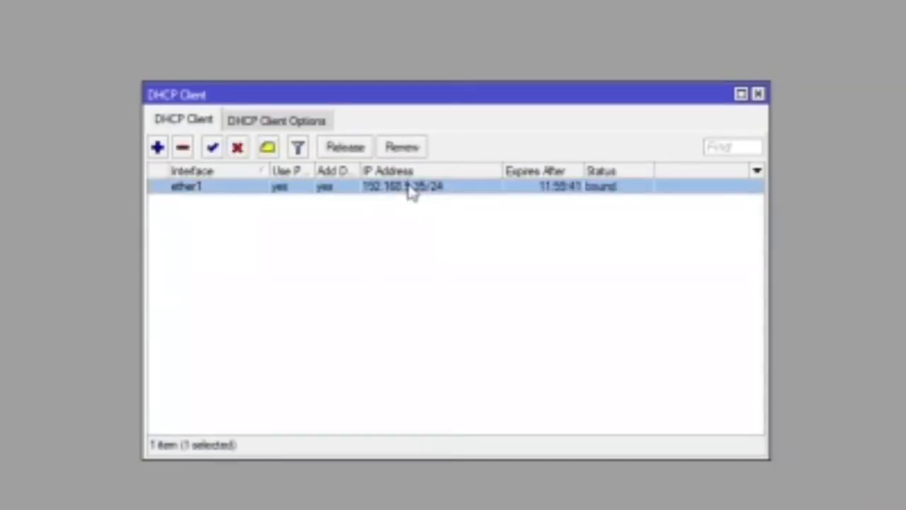
left_click(432, 217)
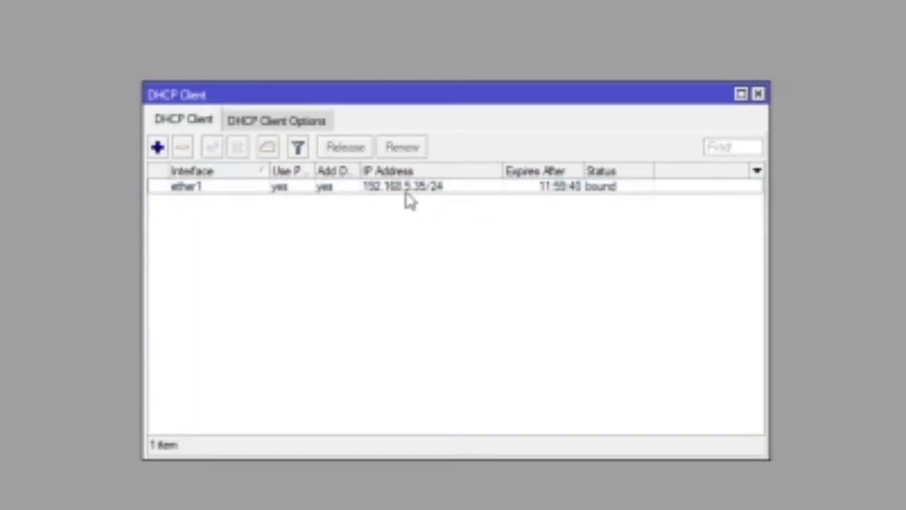
left_click(401, 188)
left_click(405, 214)
Step: Create a DHCP client on ether2 with Use Peer DNS off and Add Default Route no
left_click(157, 149)
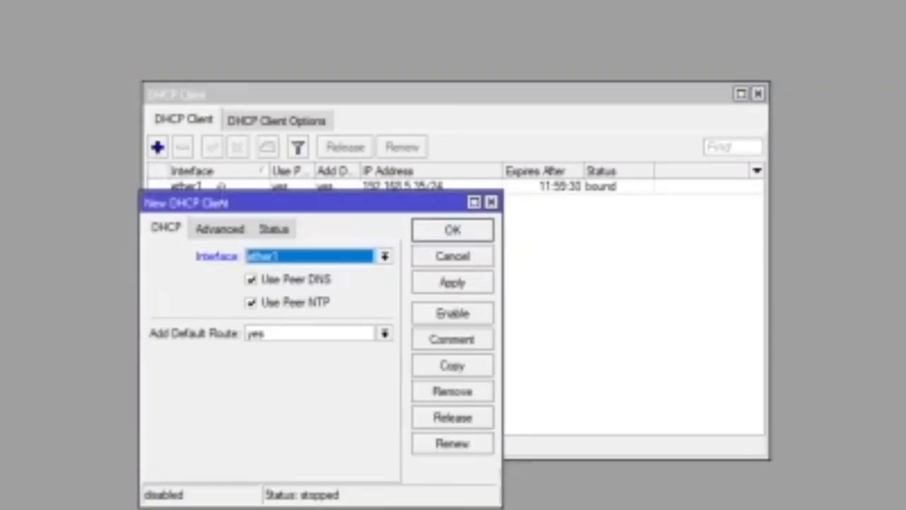
left_click_drag(251, 204, 396, 177)
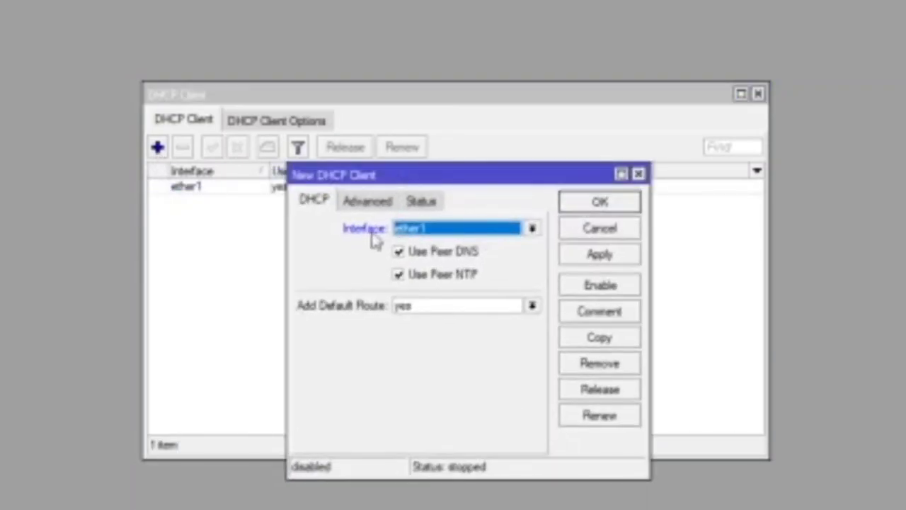
left_click(531, 233)
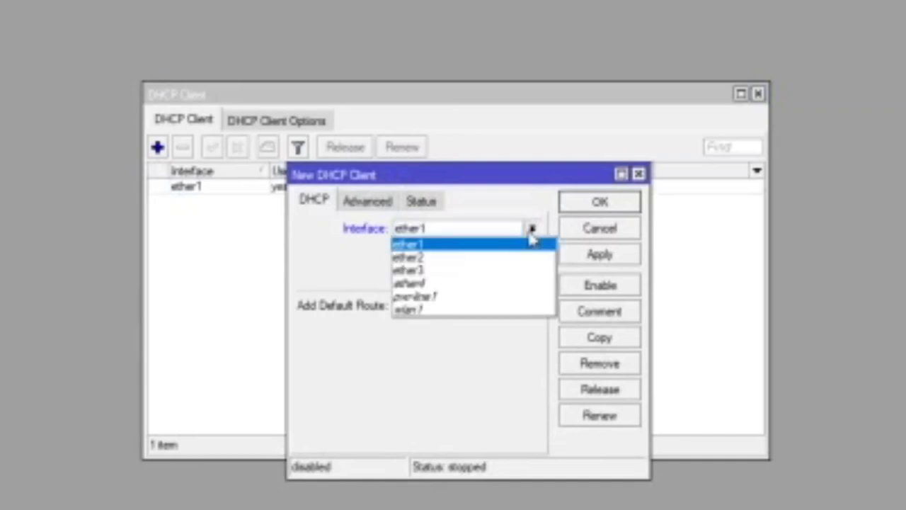
left_click(451, 264)
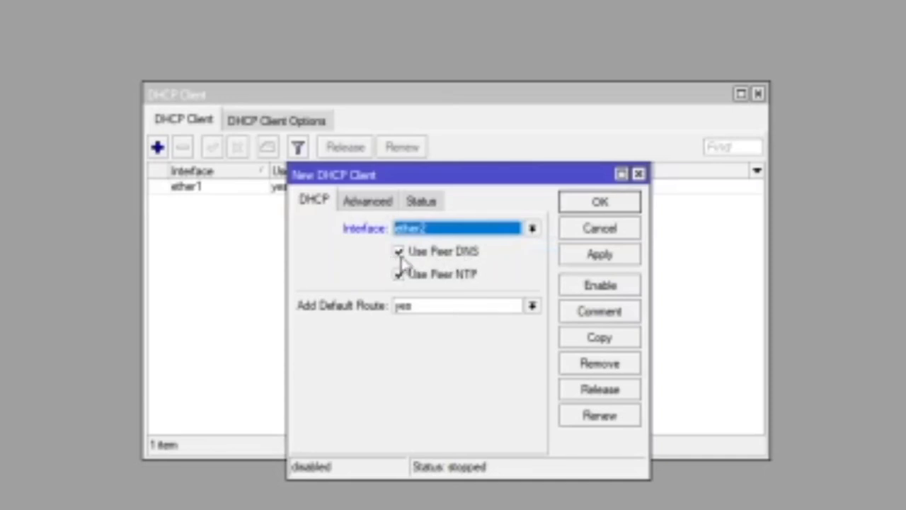
left_click(398, 252)
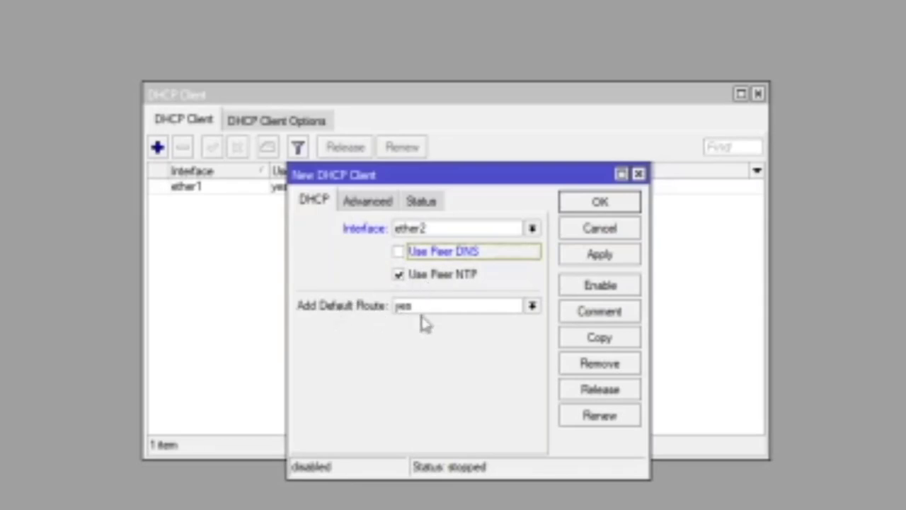
left_click(531, 305)
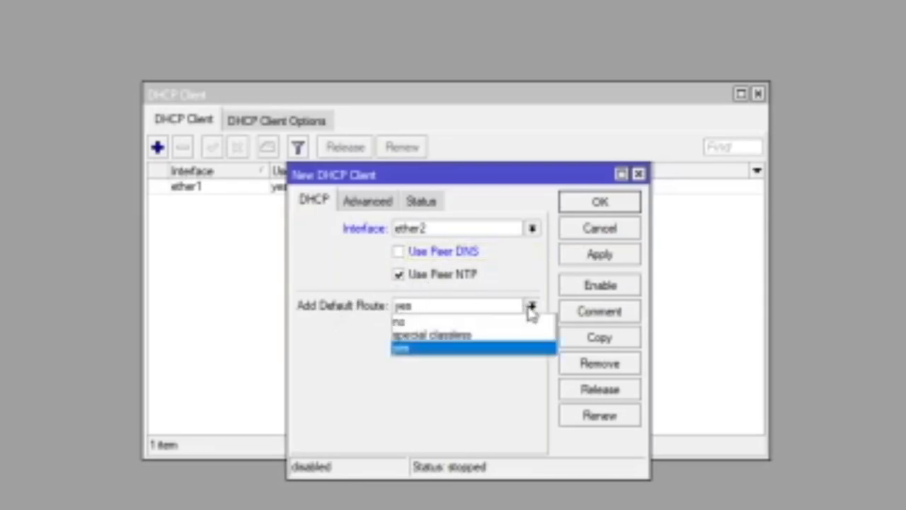
left_click(460, 320)
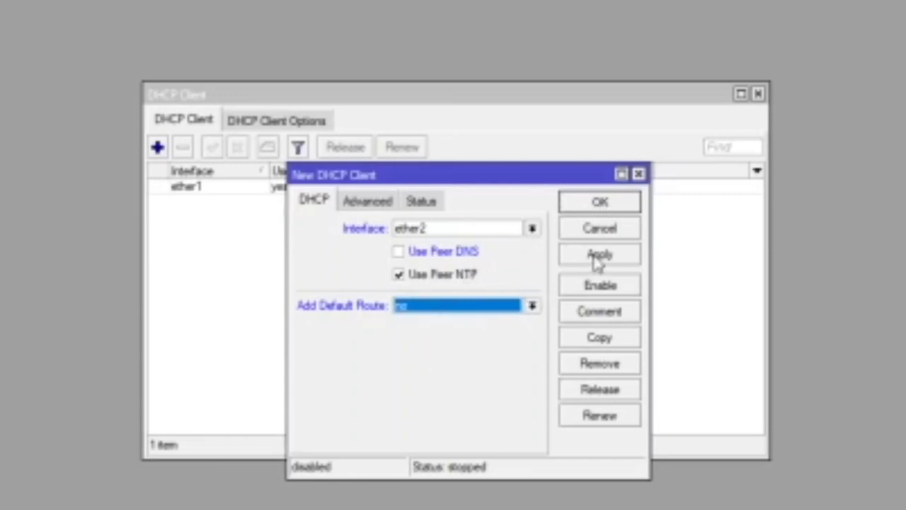
left_click(598, 256)
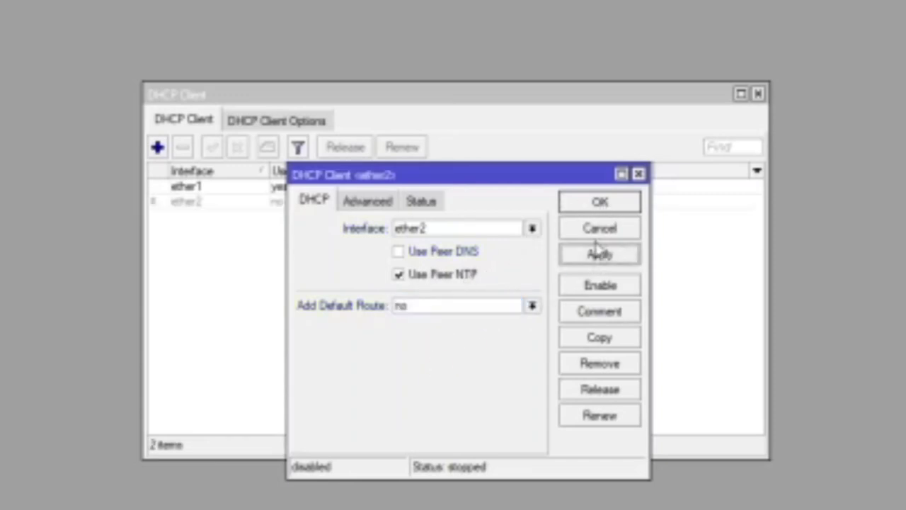
left_click(599, 204)
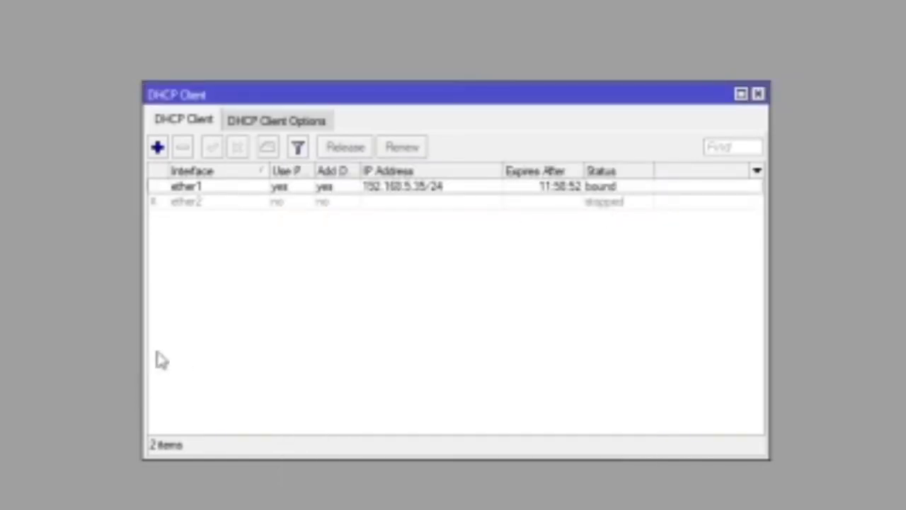
Step: Enable the ether2 DHCP client
left_click(303, 205)
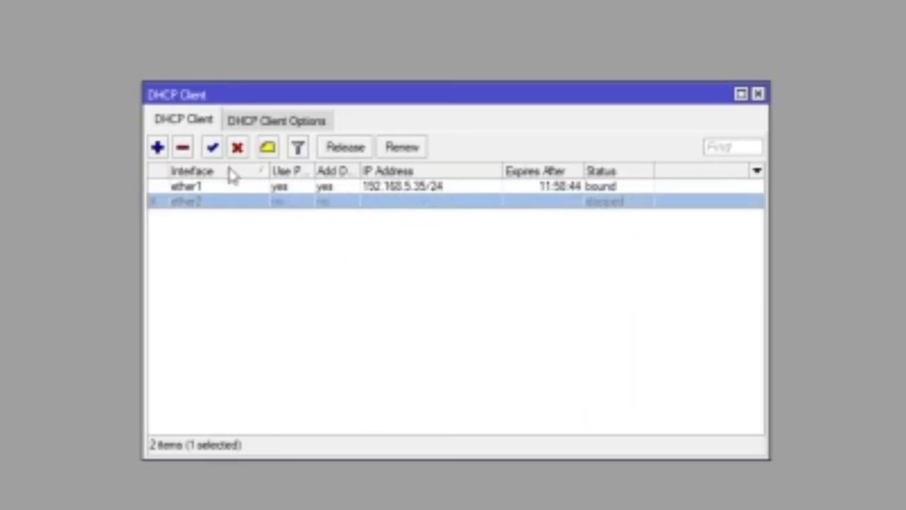
left_click(213, 150)
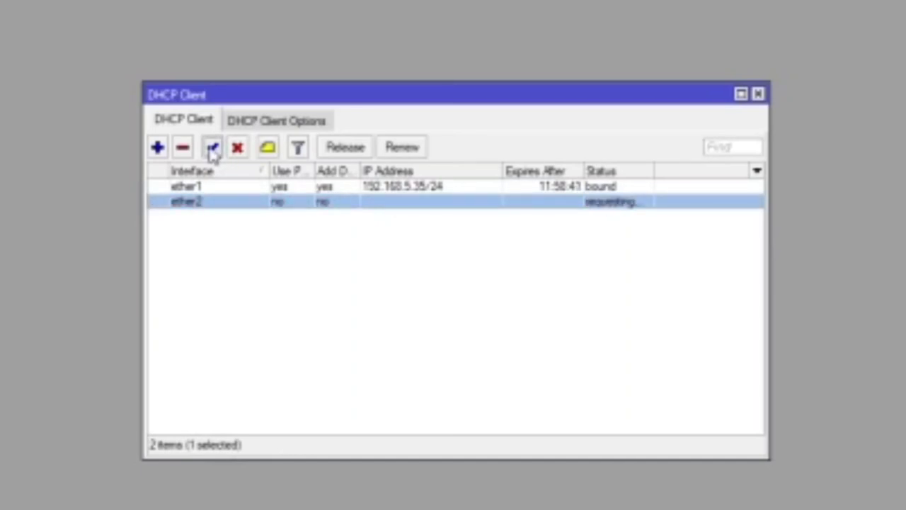
left_click(405, 226)
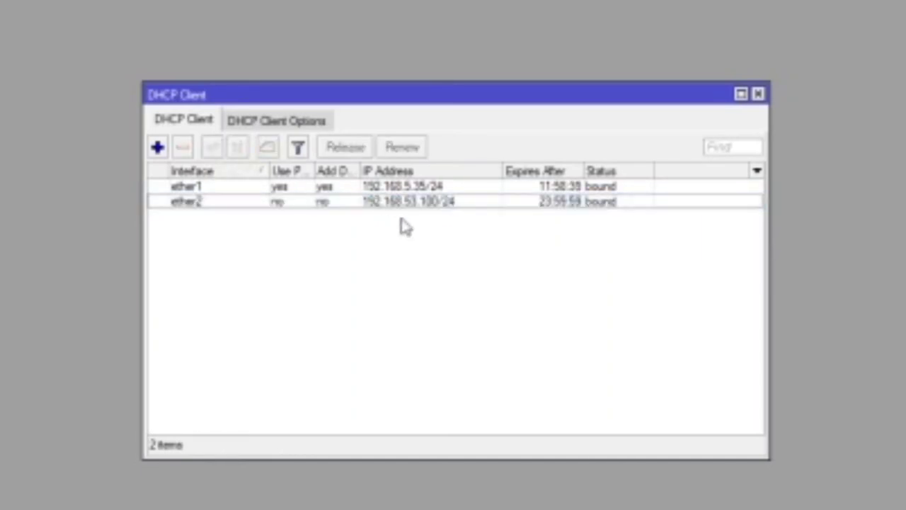
left_click(383, 206)
left_click(336, 227)
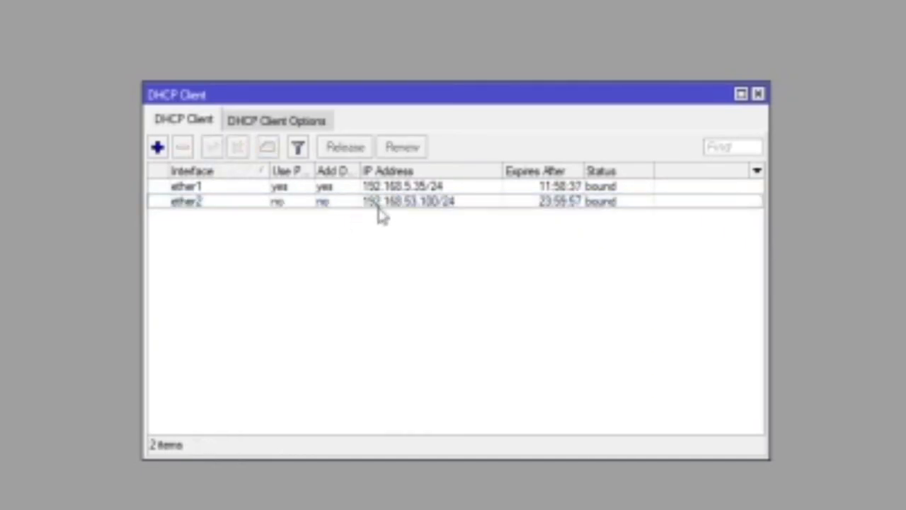
left_click(388, 206)
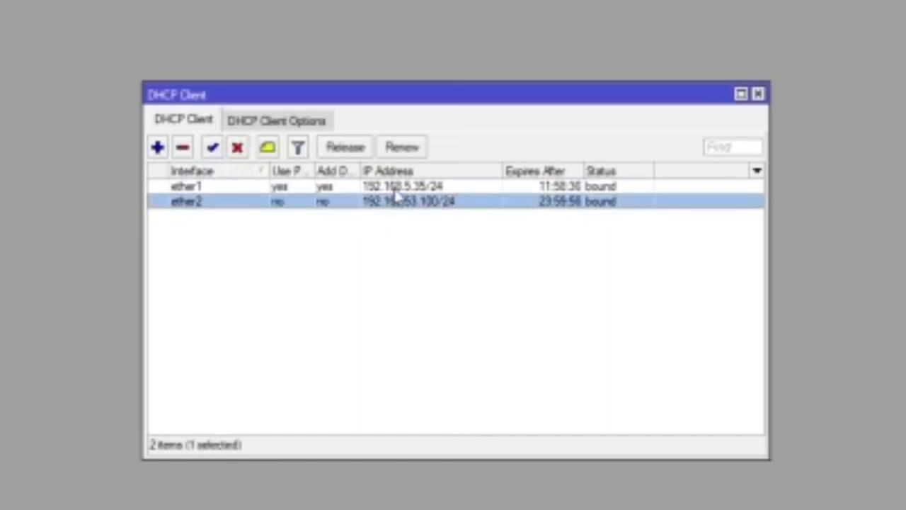
Step: Compare the ether1 and ether2 leases, ether2 bound at 192.168.53.100/24, then close the list
left_click(237, 189)
left_click(249, 203)
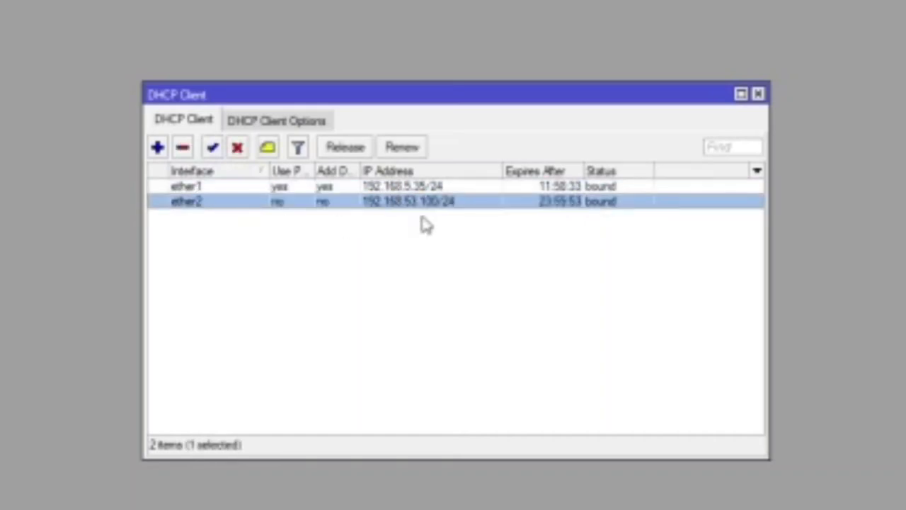
key("Up")
left_click(429, 201)
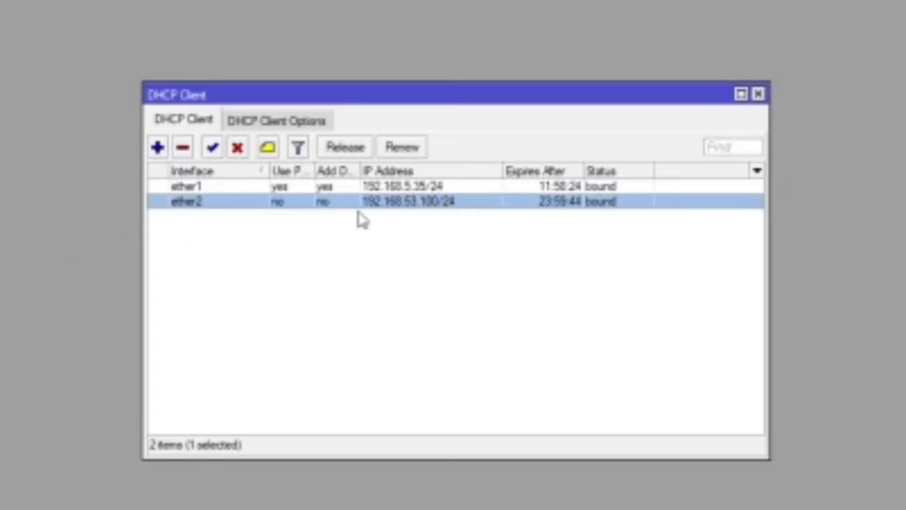
left_click(501, 190)
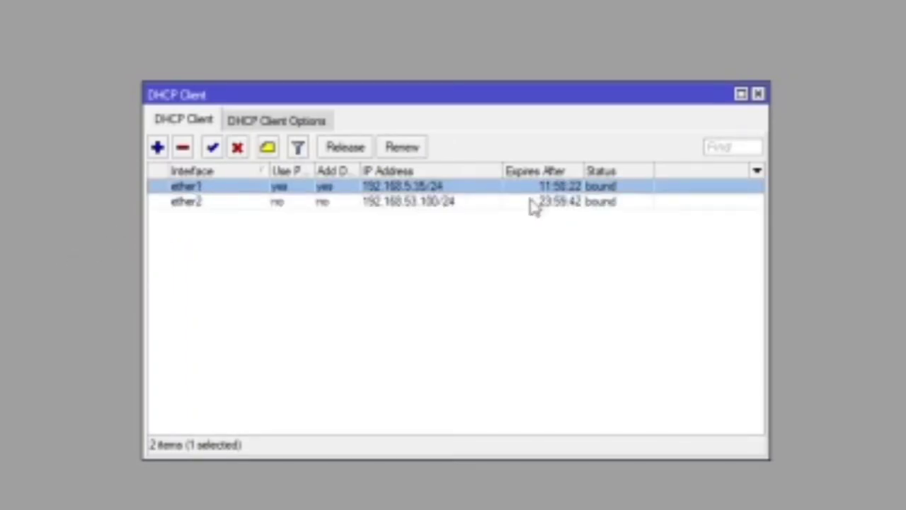
left_click(530, 200)
left_click(526, 190)
left_click(518, 202)
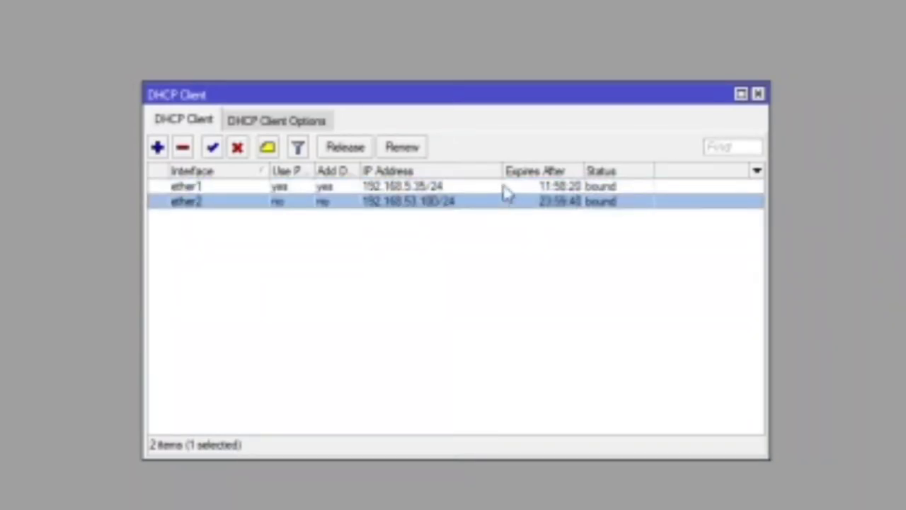
left_click(505, 190)
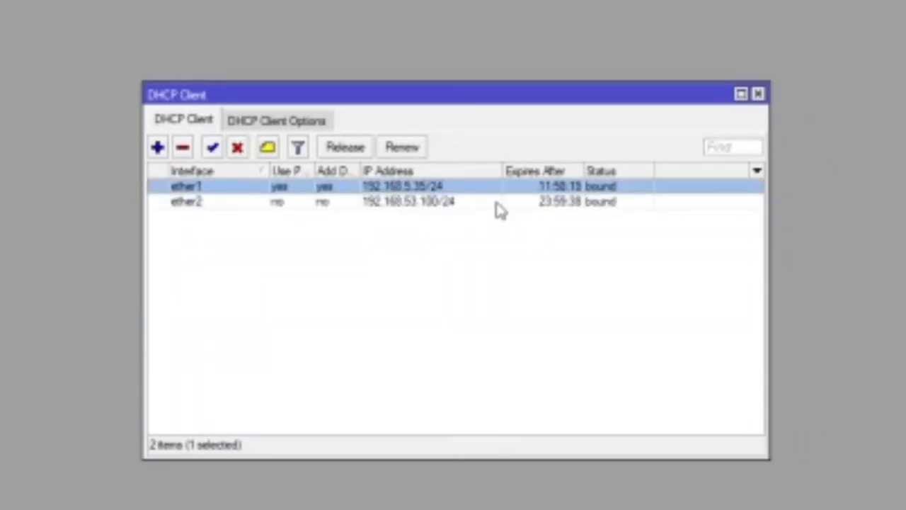
left_click(497, 204)
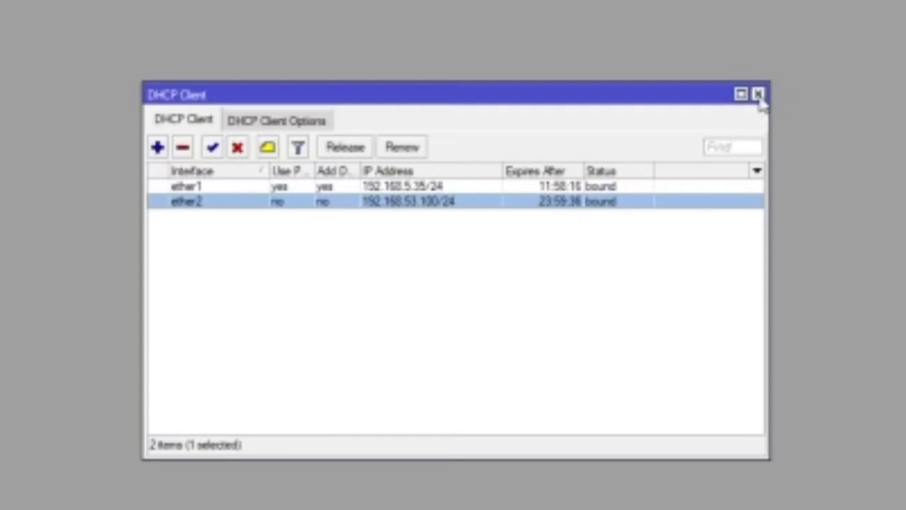
left_click(758, 95)
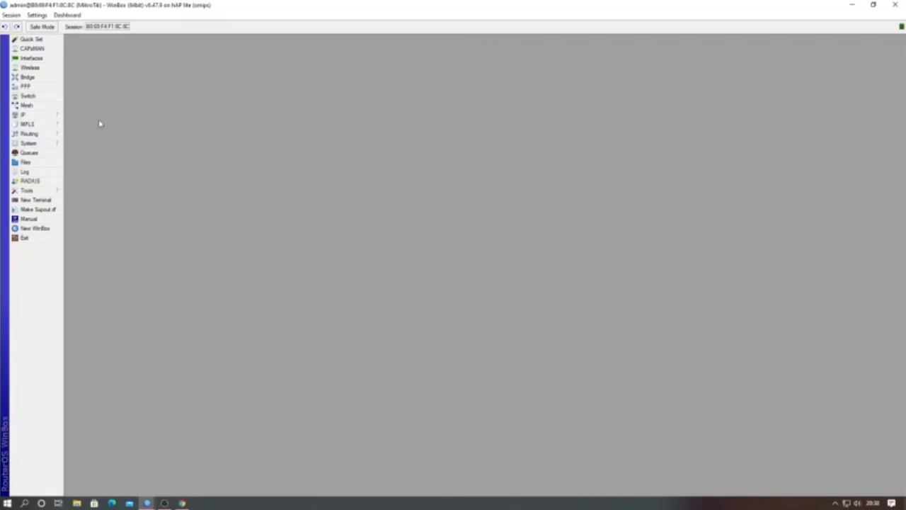
Step: In IP > DNS, enter servers 8.8.8.8 and 8.8.4.4, tick Allow Remote Requests, and save
left_click(61, 116)
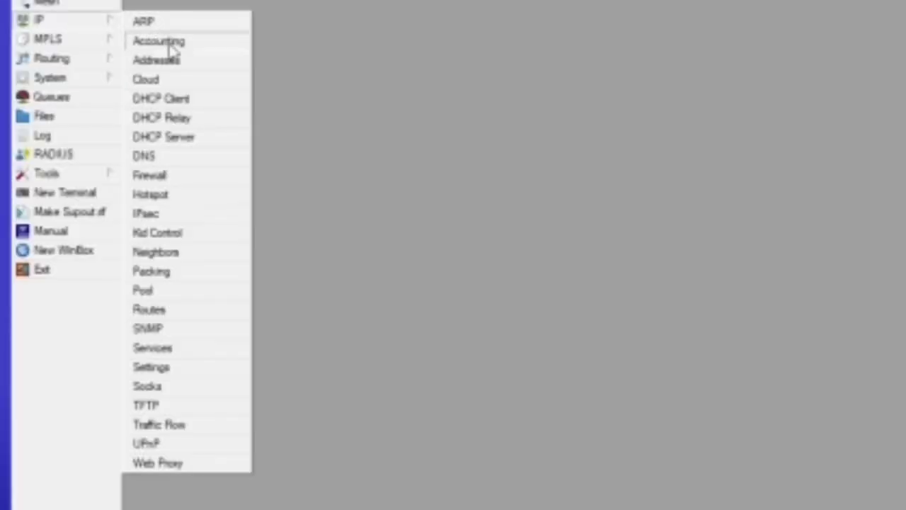
left_click(179, 160)
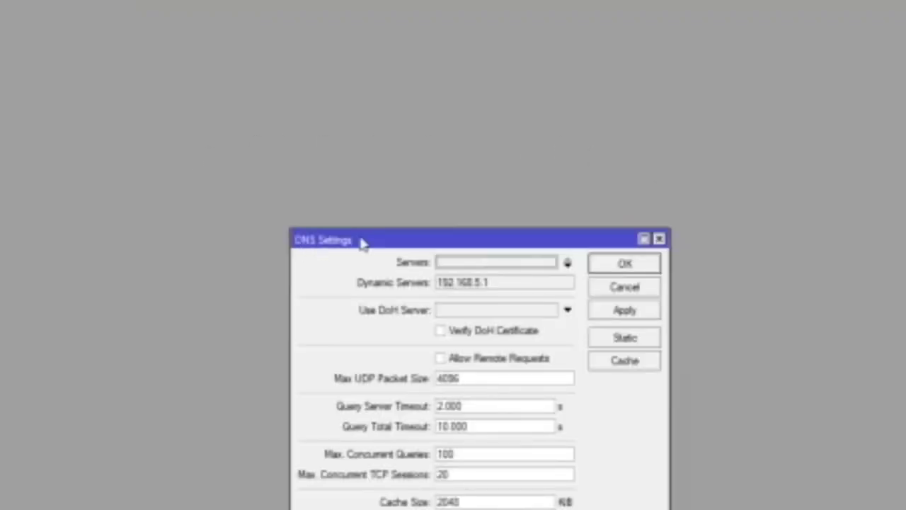
left_click_drag(361, 242, 277, 87)
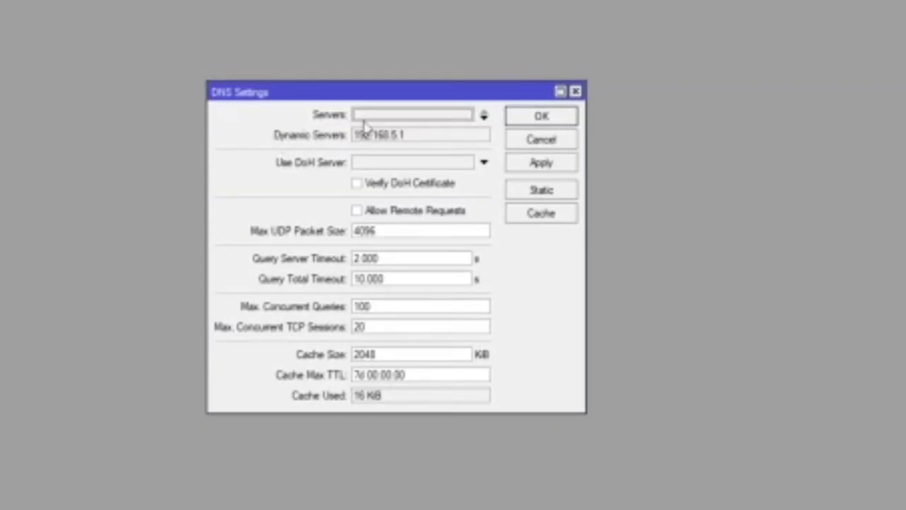
left_click(400, 117)
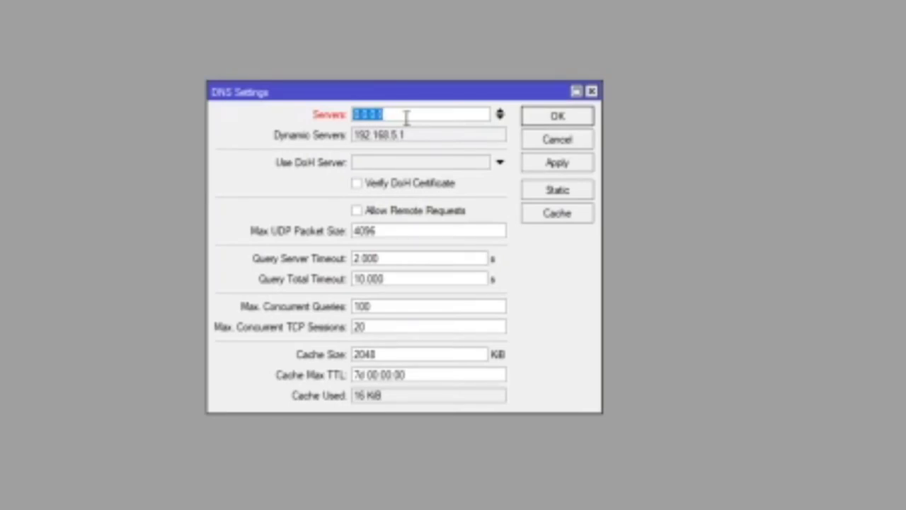
type("8.8")
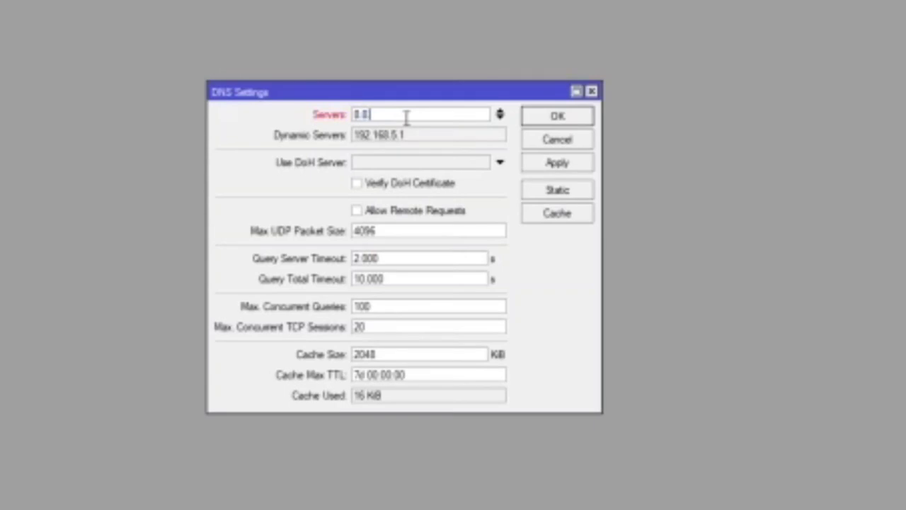
type(".8.8")
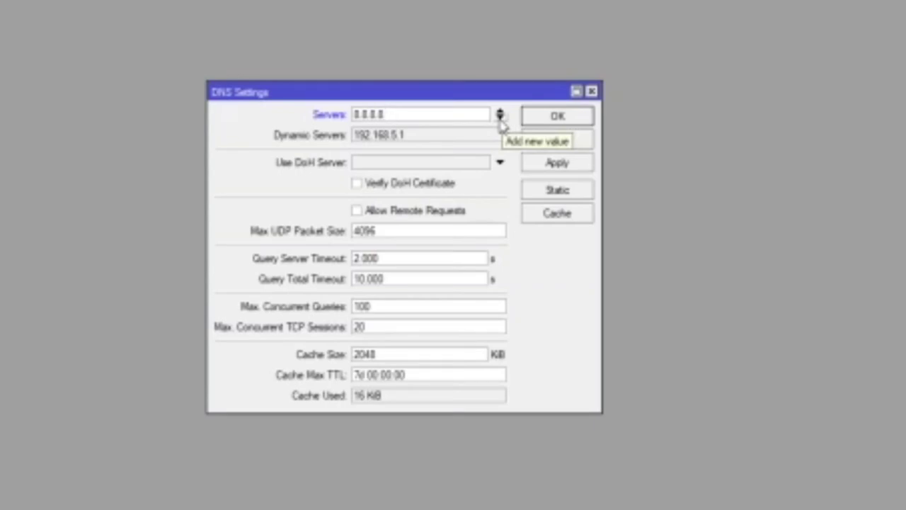
left_click(500, 123)
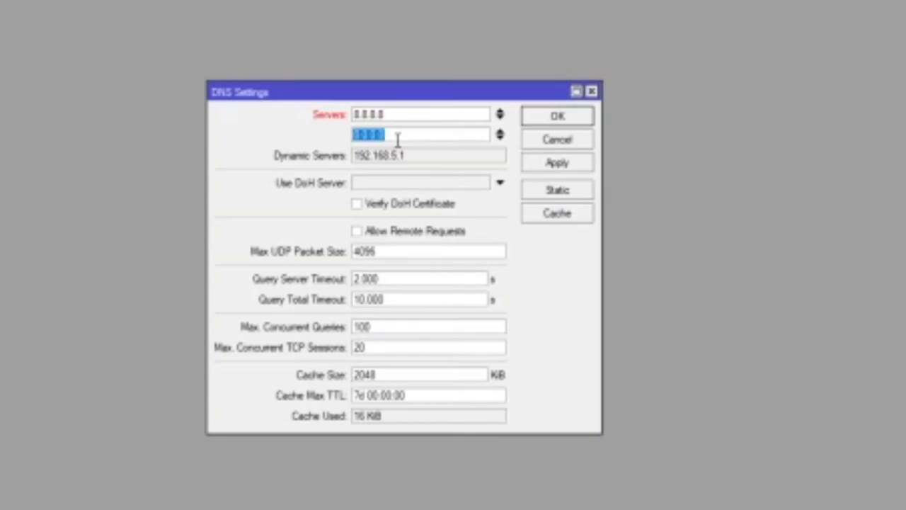
type("8.8")
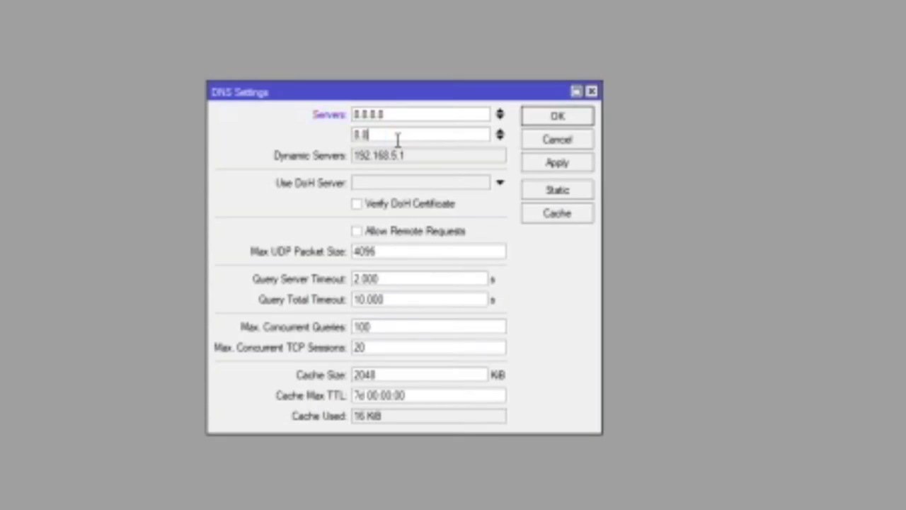
type(".4.4")
left_click_drag(413, 94, 420, 62)
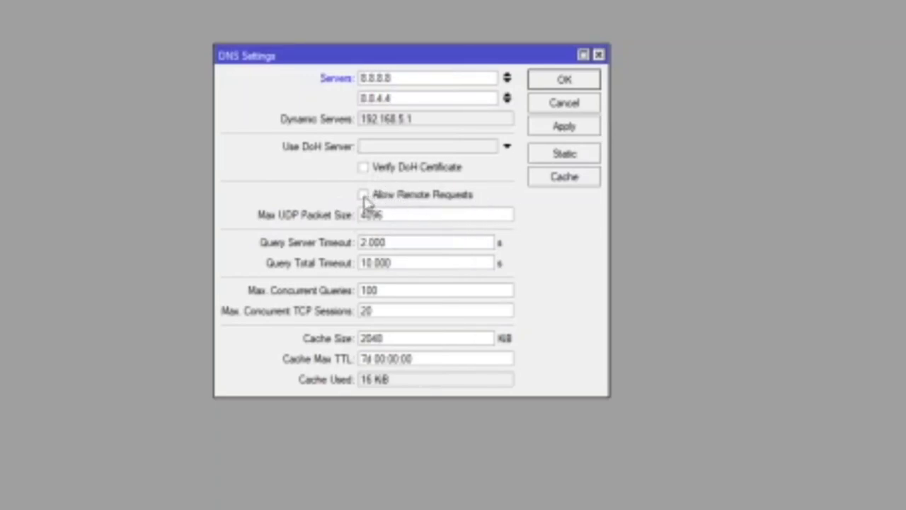
left_click(363, 196)
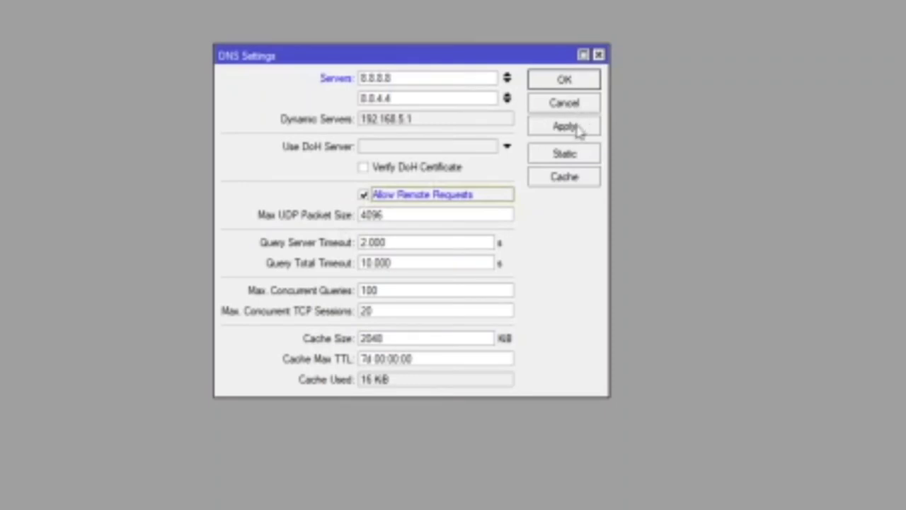
left_click(573, 133)
left_click(581, 83)
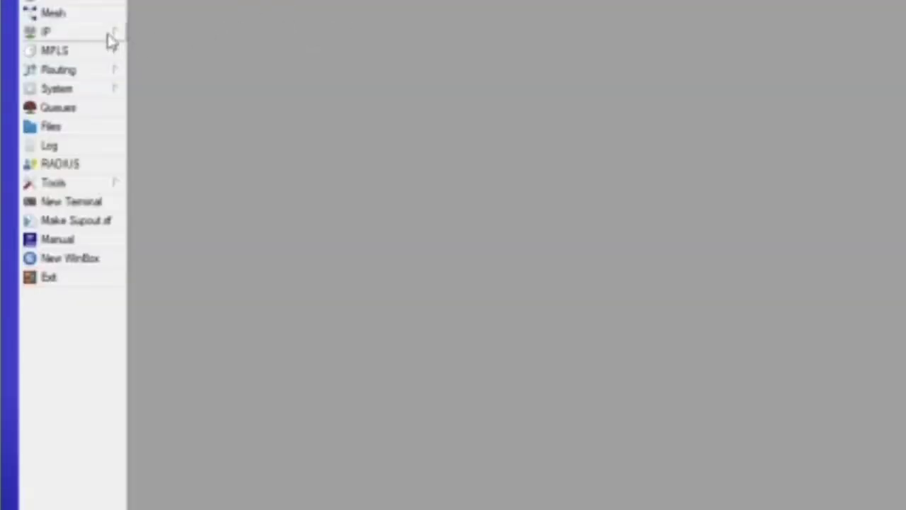
Step: Open the NAT tab of IP > Firewall and begin a new srcnat rule
left_click(107, 34)
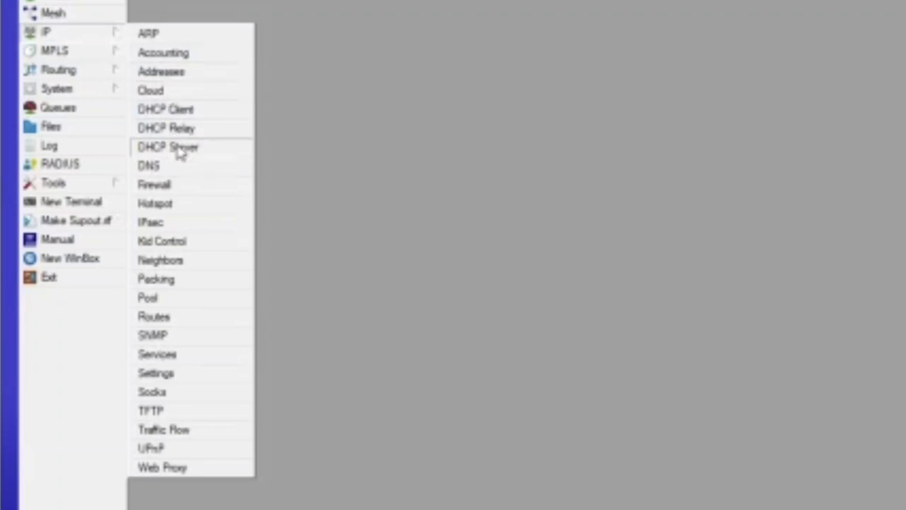
left_click(185, 189)
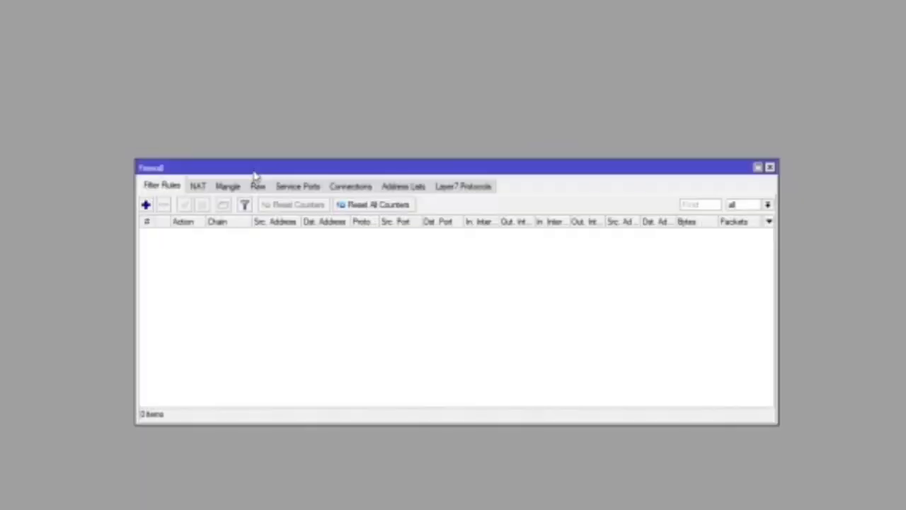
left_click_drag(692, 164, 674, 30)
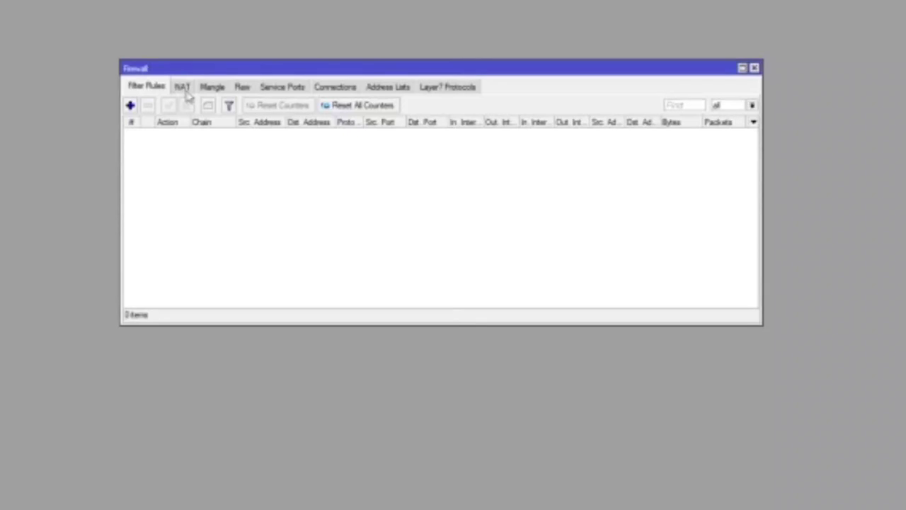
left_click(182, 89)
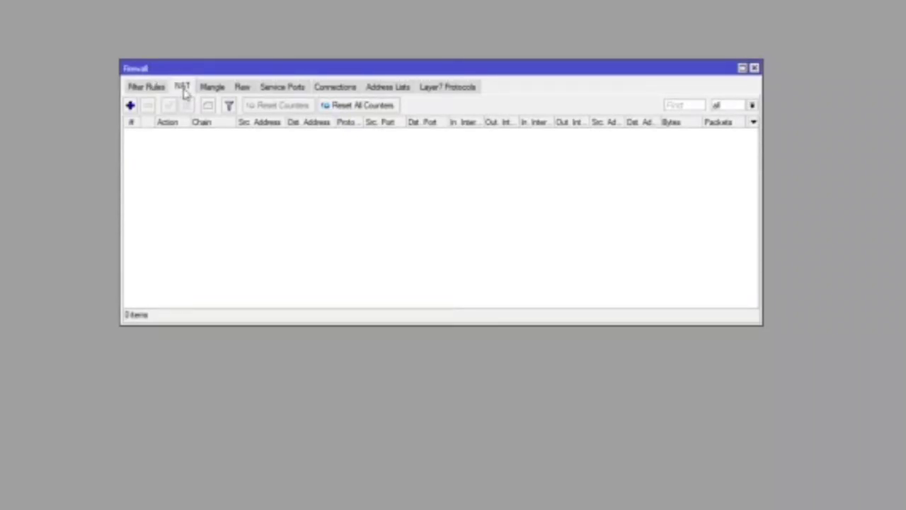
left_click(130, 105)
left_click_drag(495, 134, 407, 82)
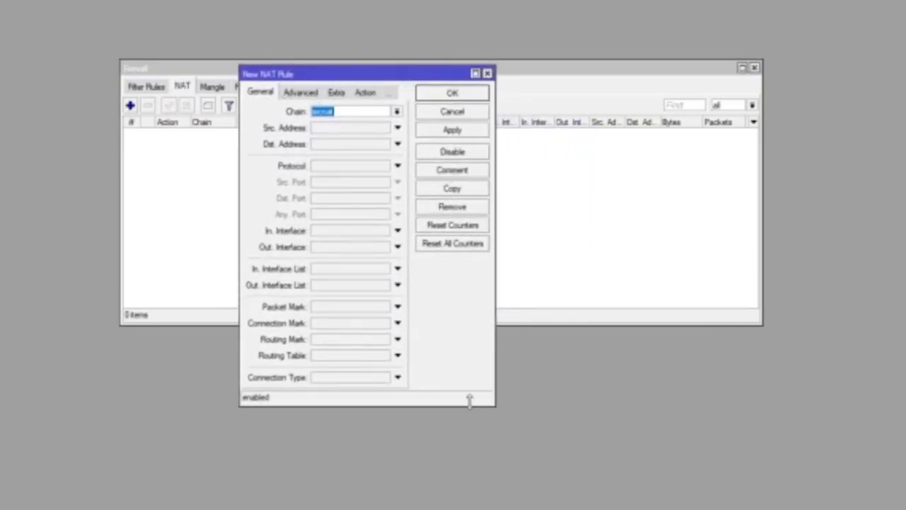
Step: Set the rule to out-interface ether1 with action masquerade, and save it
left_click_drag(468, 404, 480, 441)
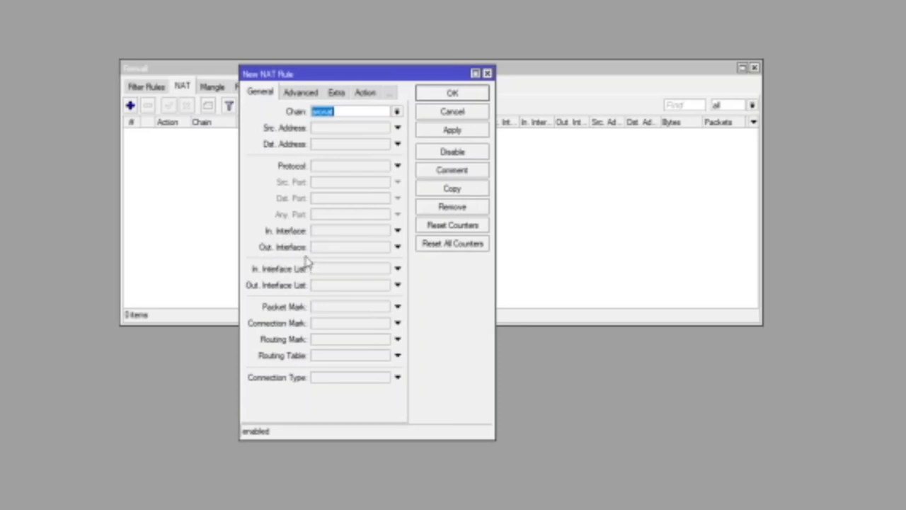
left_click(398, 247)
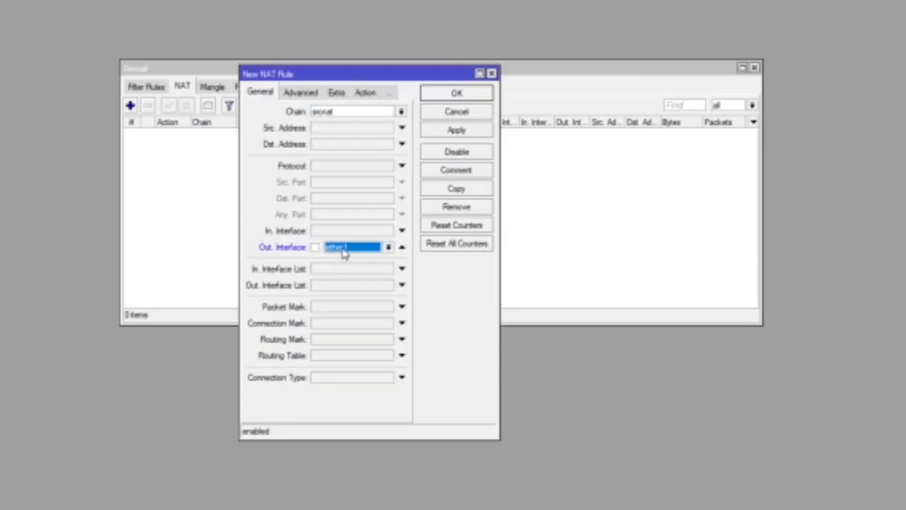
left_click(388, 248)
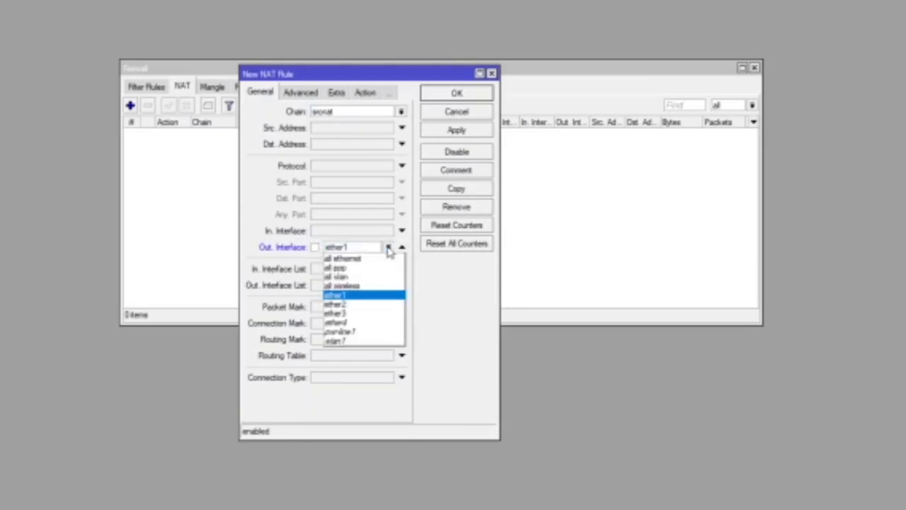
left_click(388, 248)
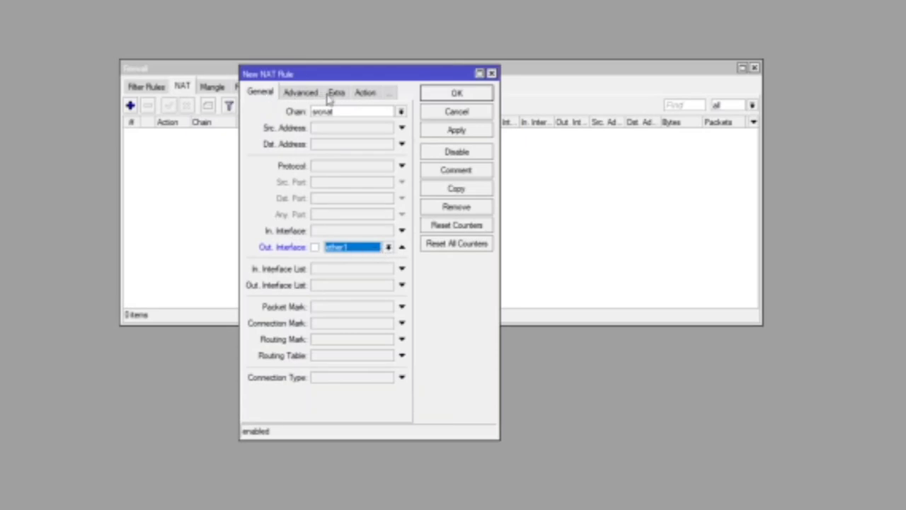
left_click(366, 98)
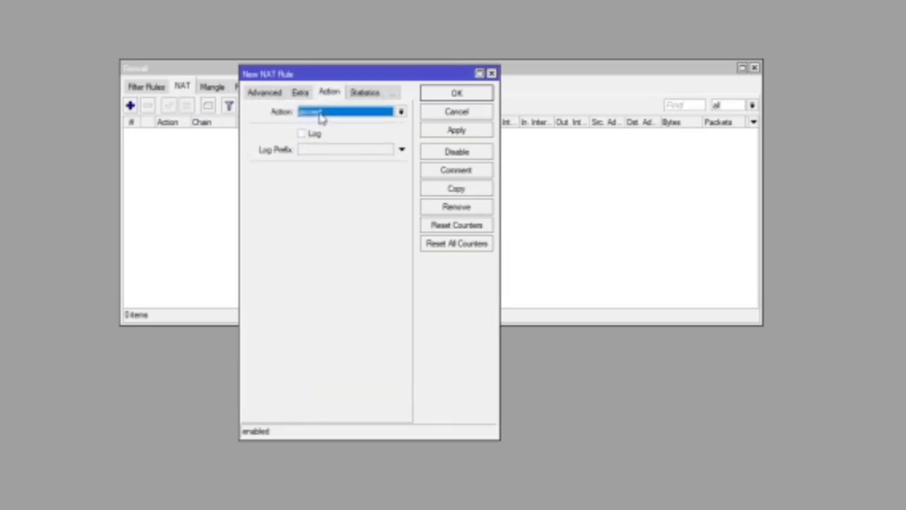
left_click(401, 113)
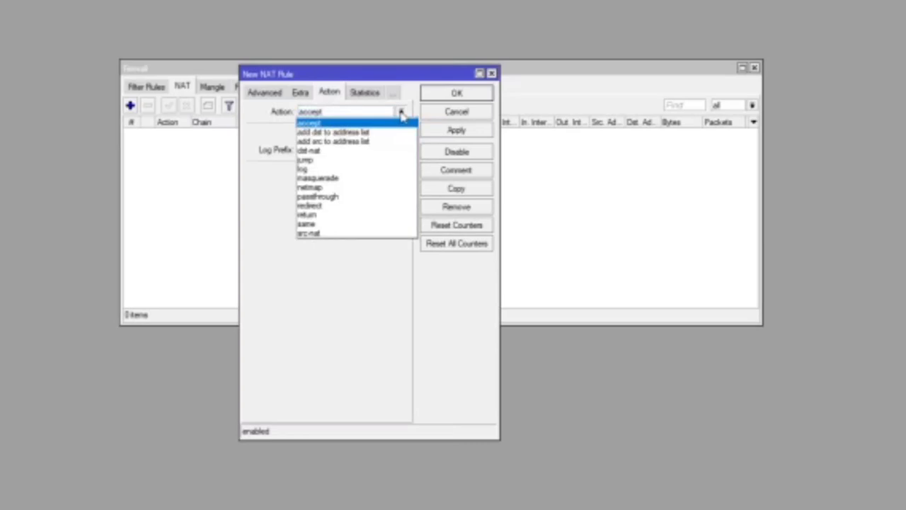
left_click(339, 183)
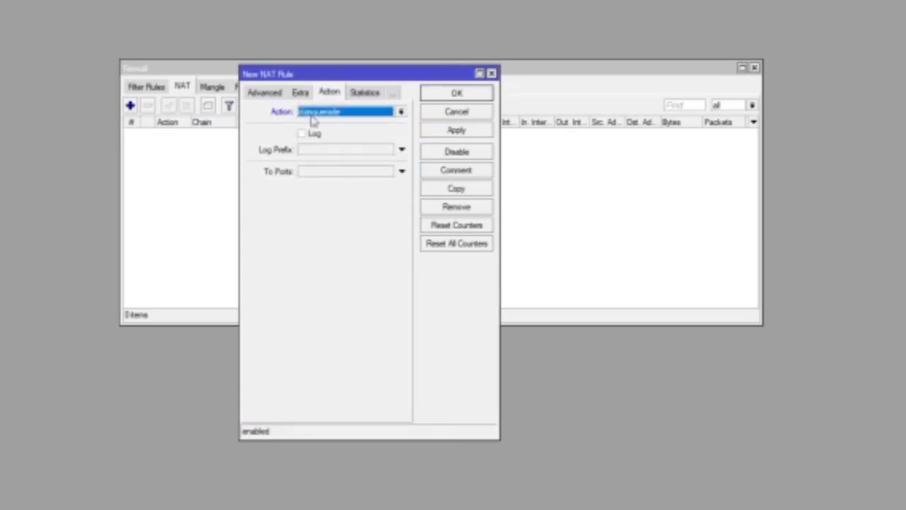
left_click(457, 131)
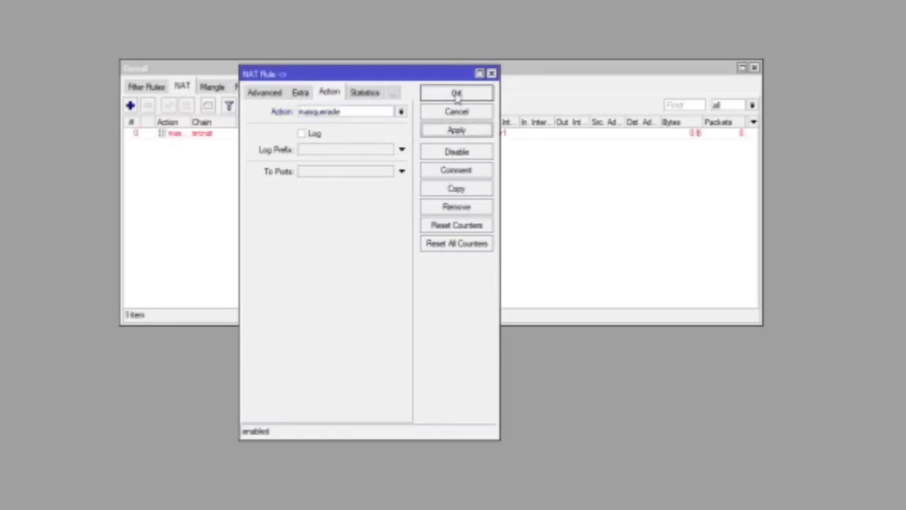
left_click(457, 94)
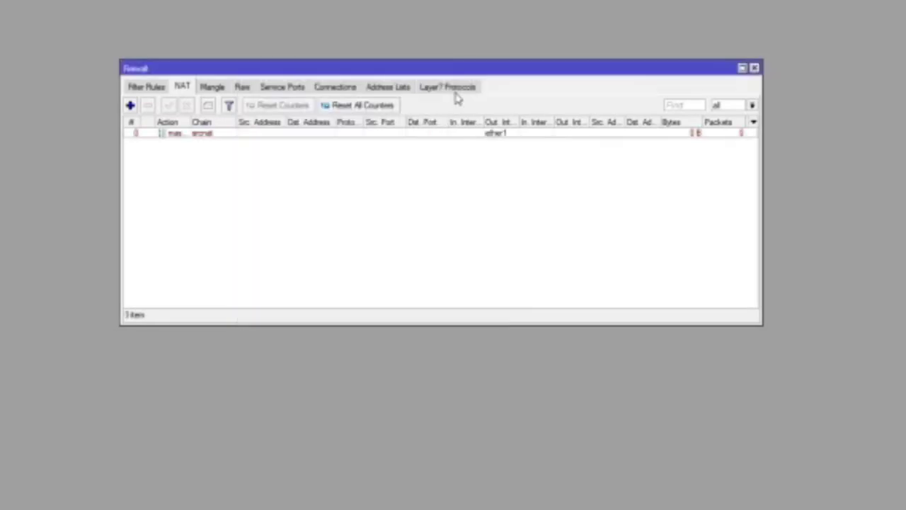
Step: Check the ether1 masquerade rule, deselect it, and start a new NAT rule
left_click(273, 133)
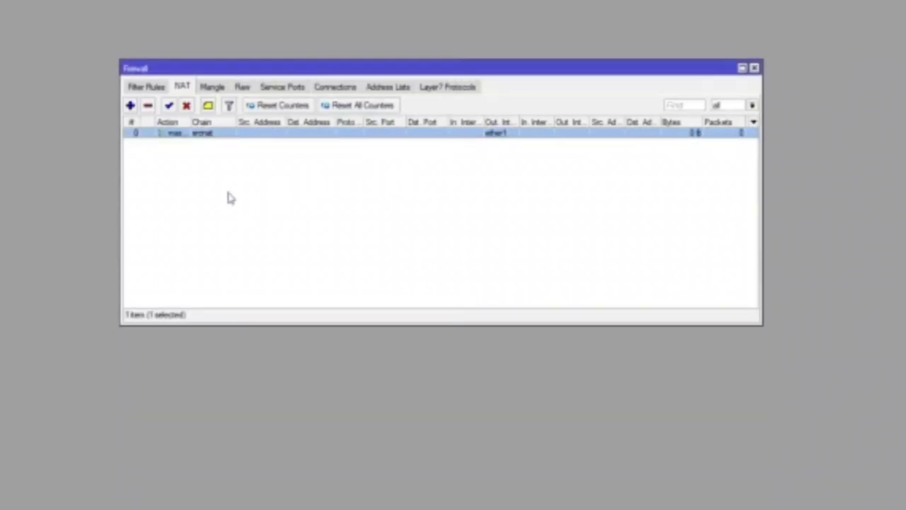
left_click(183, 176)
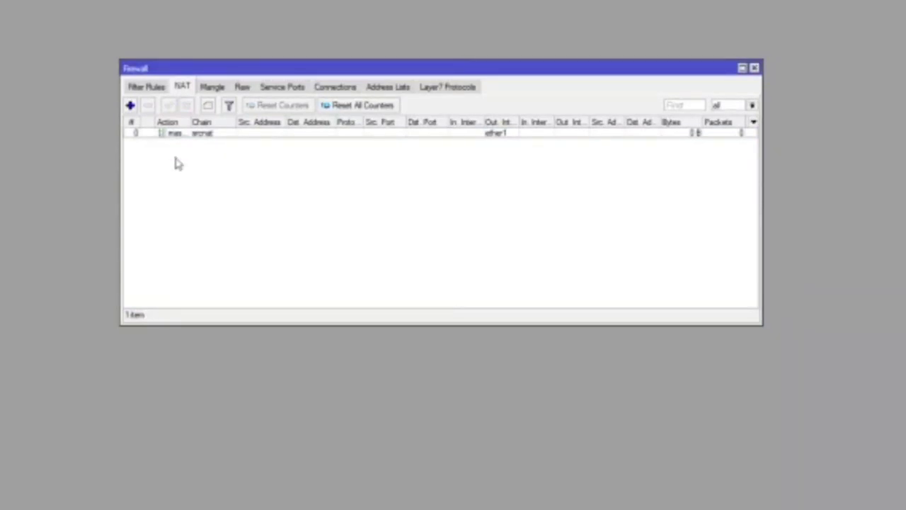
left_click(130, 105)
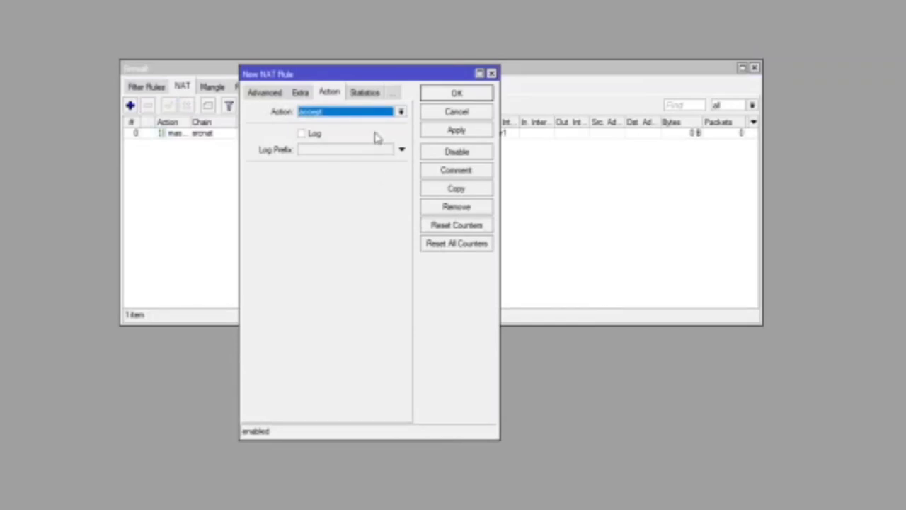
Step: Create a srcnat rule with out-interface ether2 and action masquerade, then apply and save it
left_click(266, 94)
left_click(260, 94)
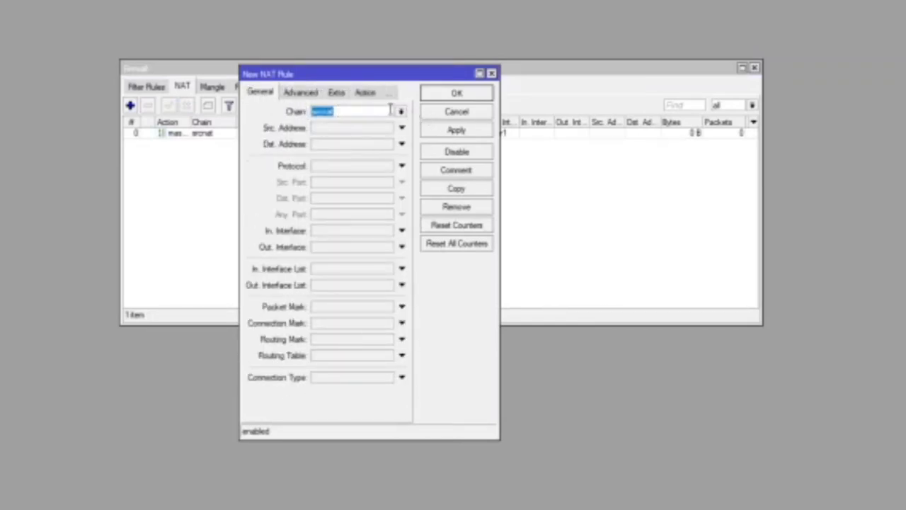
left_click(349, 107)
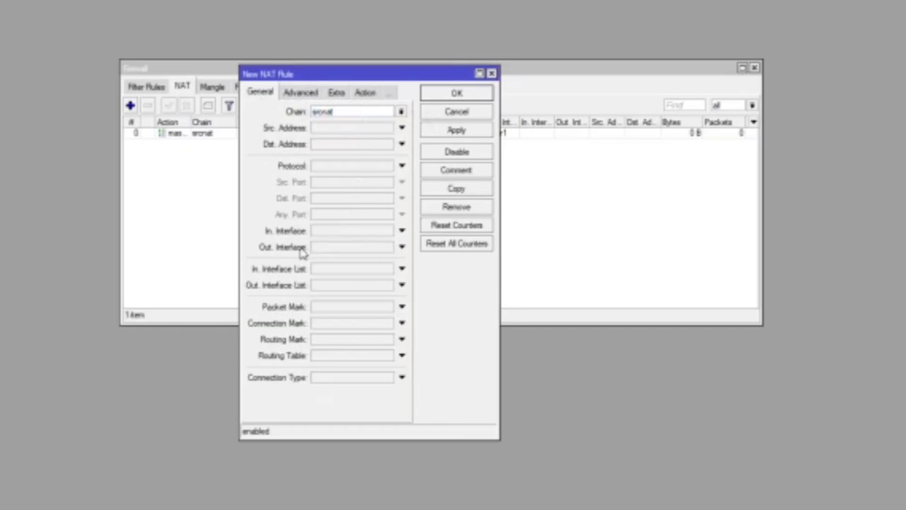
left_click(401, 250)
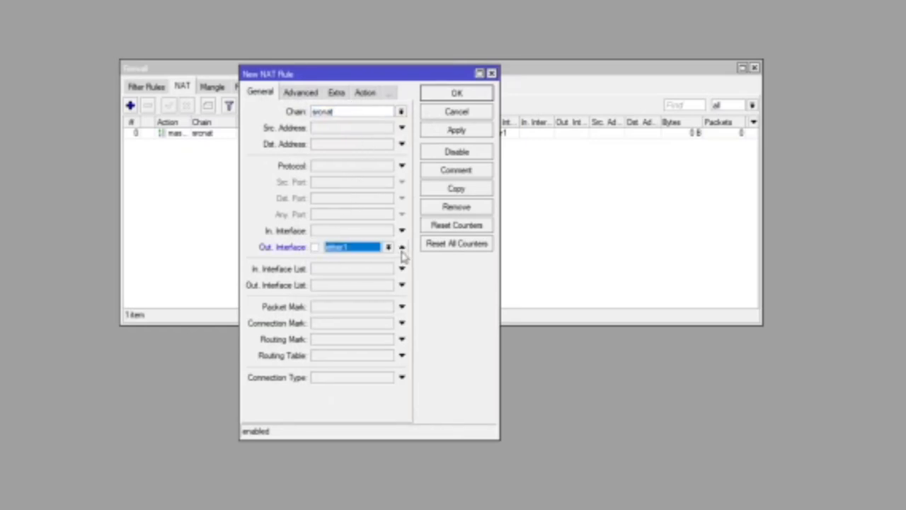
left_click(388, 248)
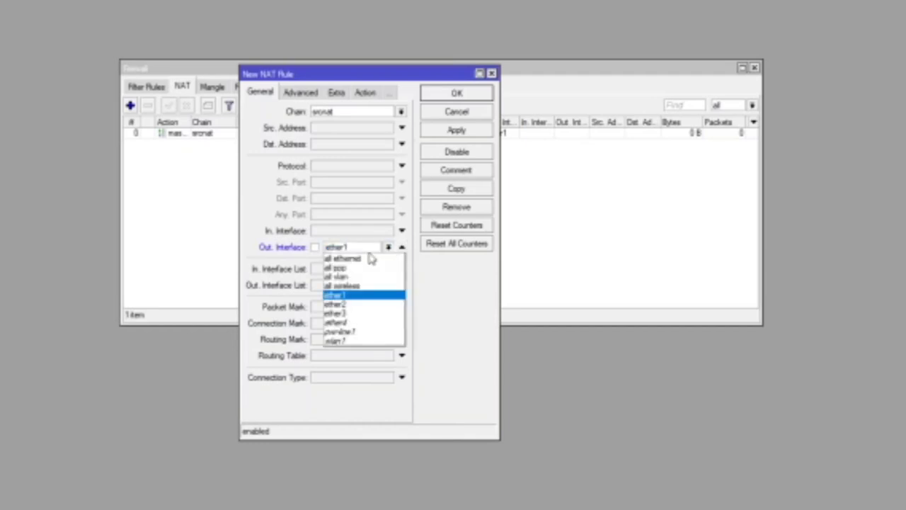
left_click(352, 305)
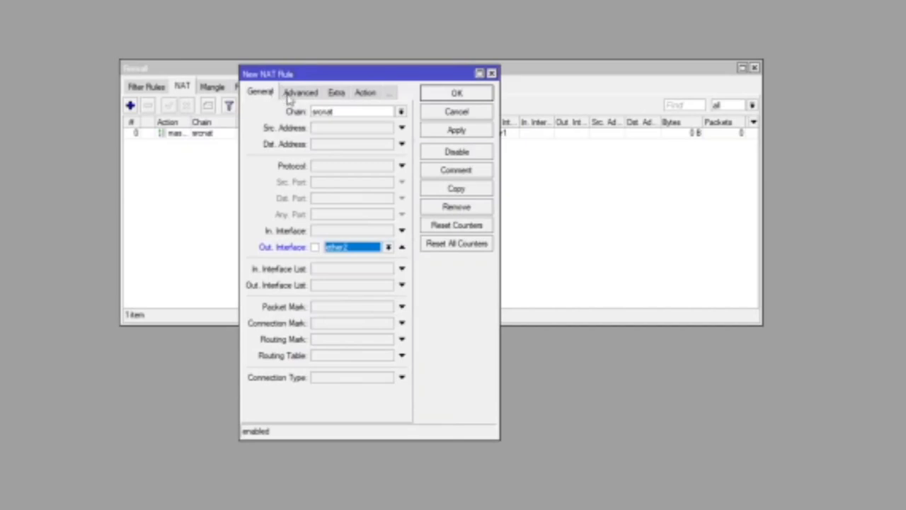
left_click(371, 95)
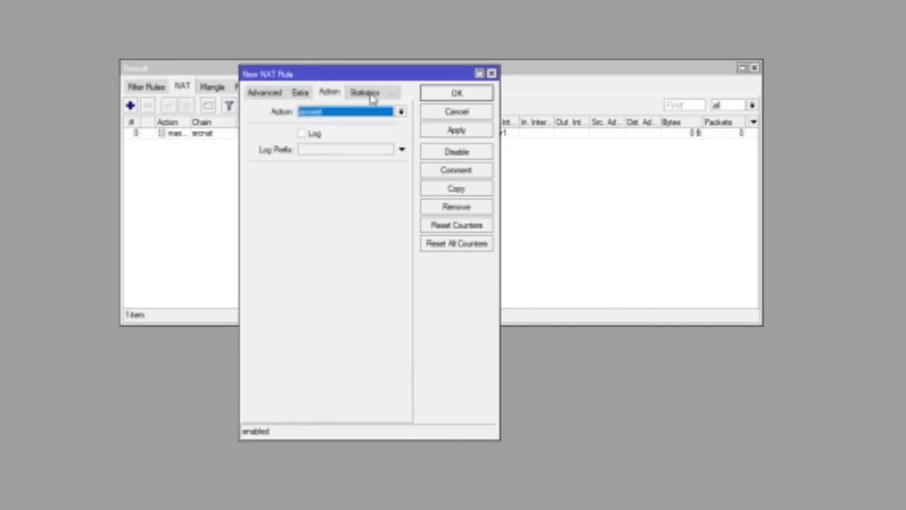
left_click(400, 112)
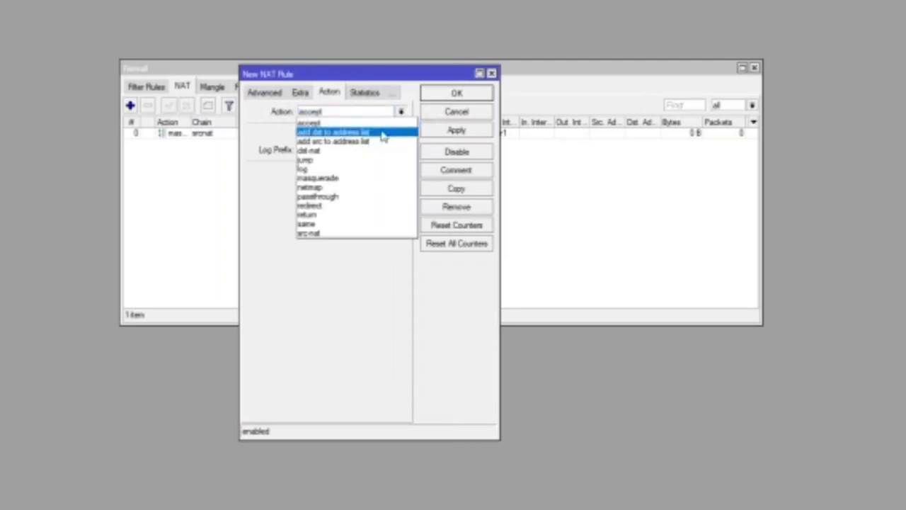
left_click(350, 184)
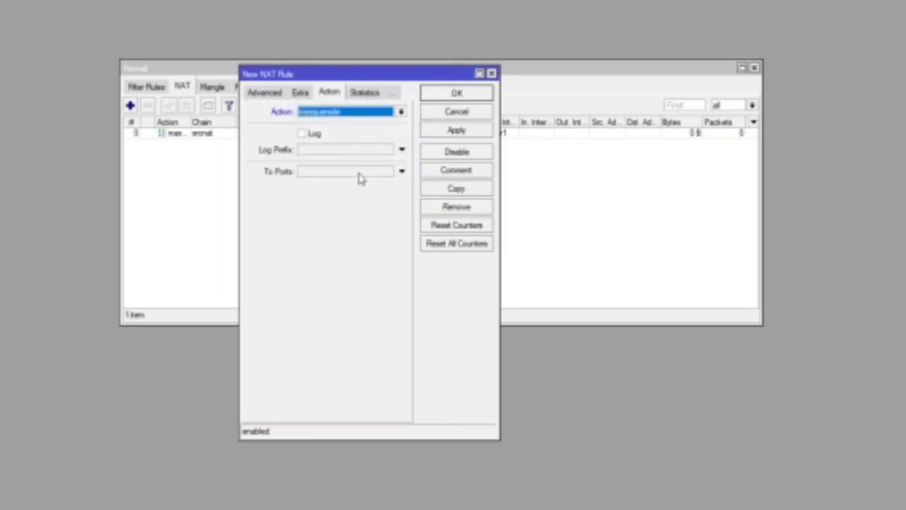
left_click(457, 132)
left_click(465, 98)
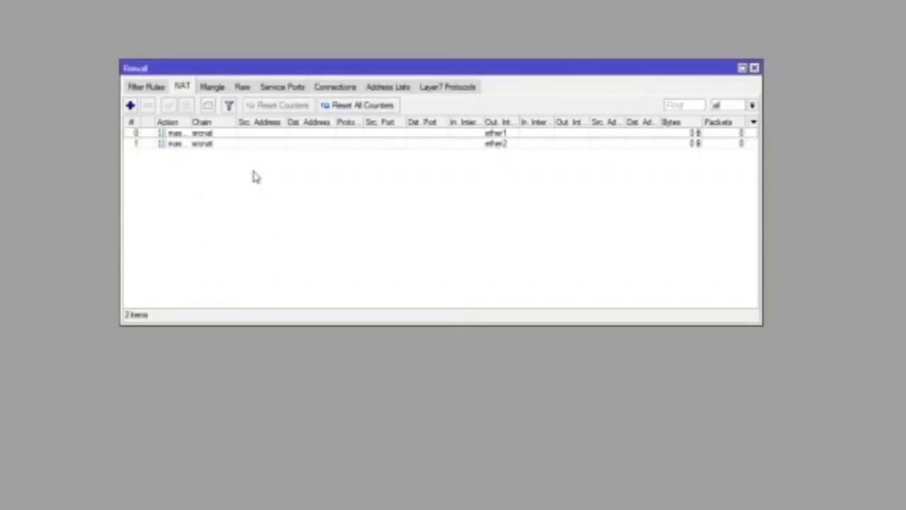
Step: Review the ether1 and ether2 masquerade rules, then close the Firewall window
left_click(243, 143)
left_click(242, 133)
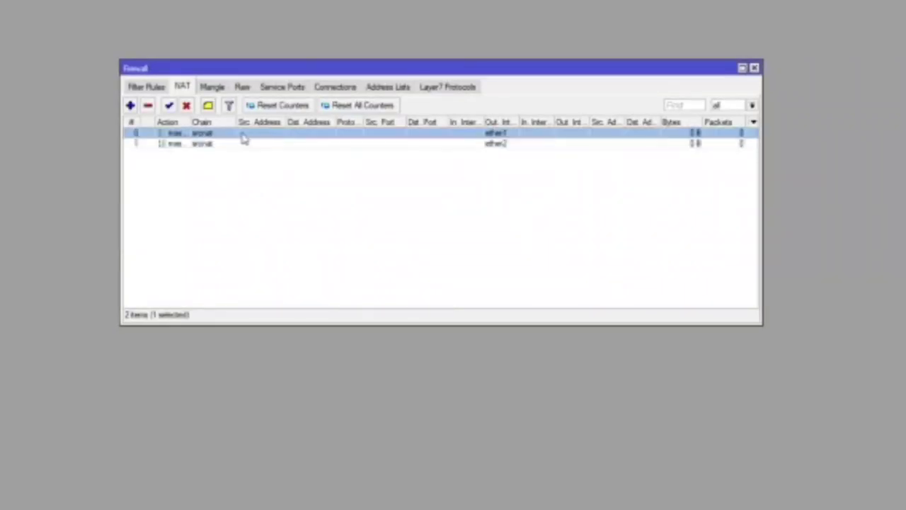
left_click(247, 145)
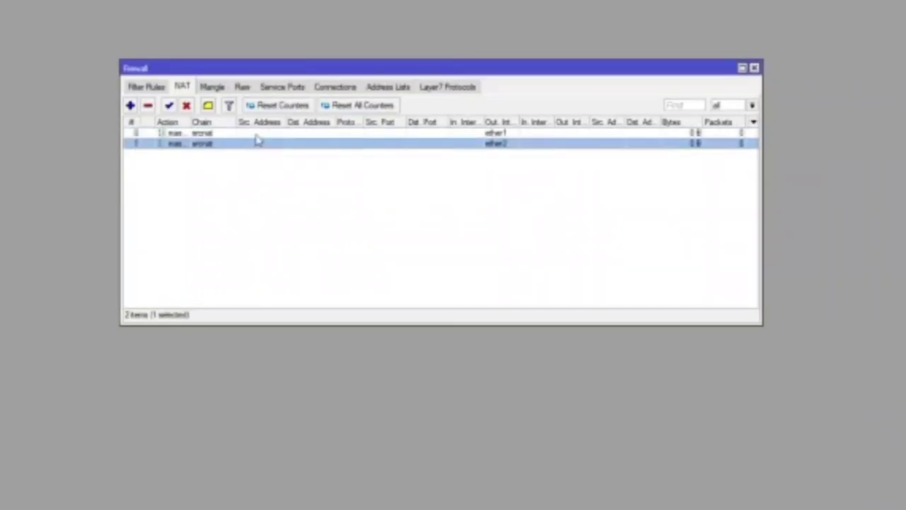
left_click(257, 135)
left_click(257, 145)
left_click(258, 135)
left_click(280, 145)
left_click(528, 199)
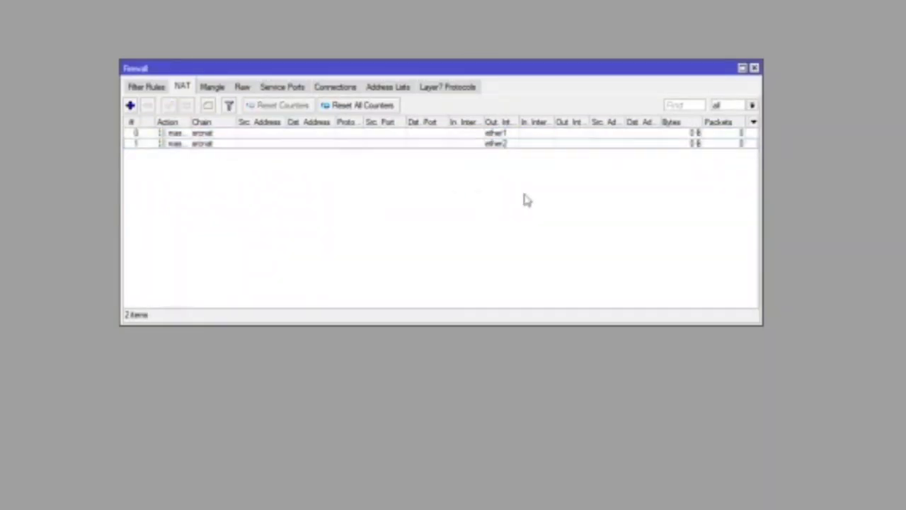
left_click(379, 144)
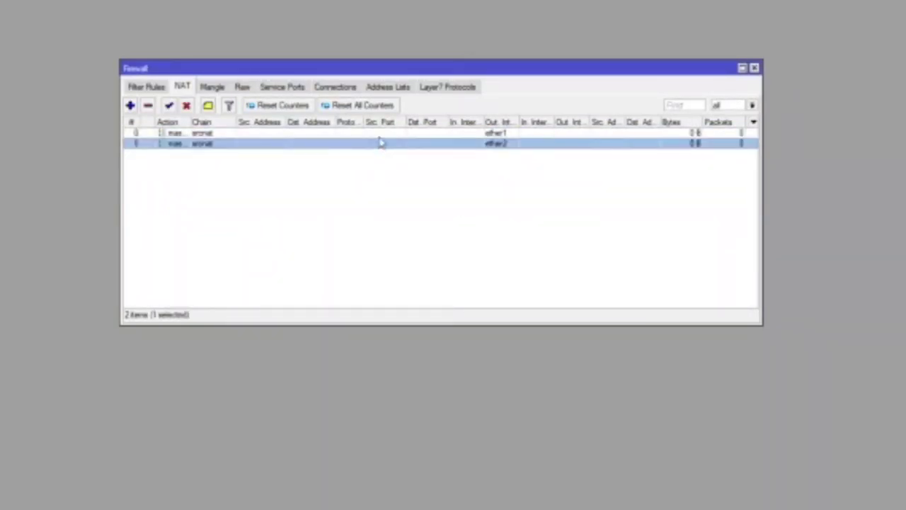
left_click(380, 134)
left_click(342, 179)
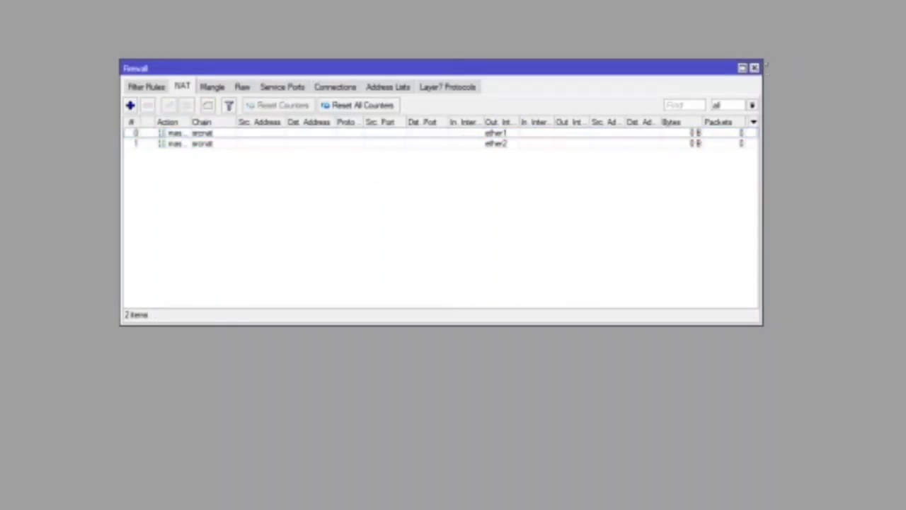
left_click(755, 68)
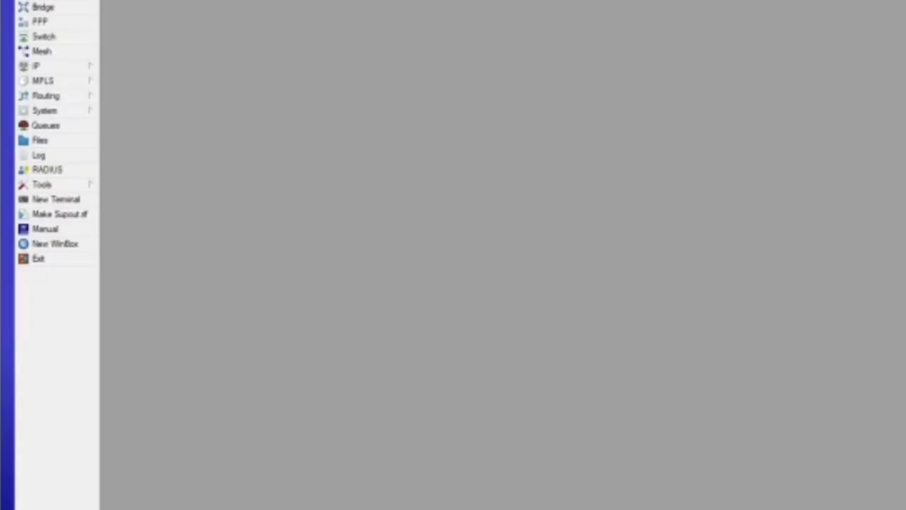
Step: Open IP > Hotspot and launch Hotspot Setup from the Servers tab
left_click(37, 65)
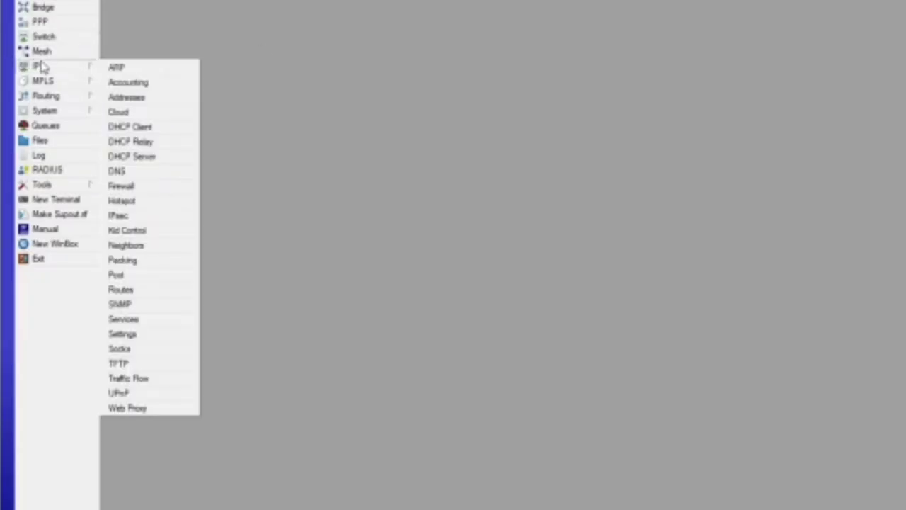
left_click(139, 207)
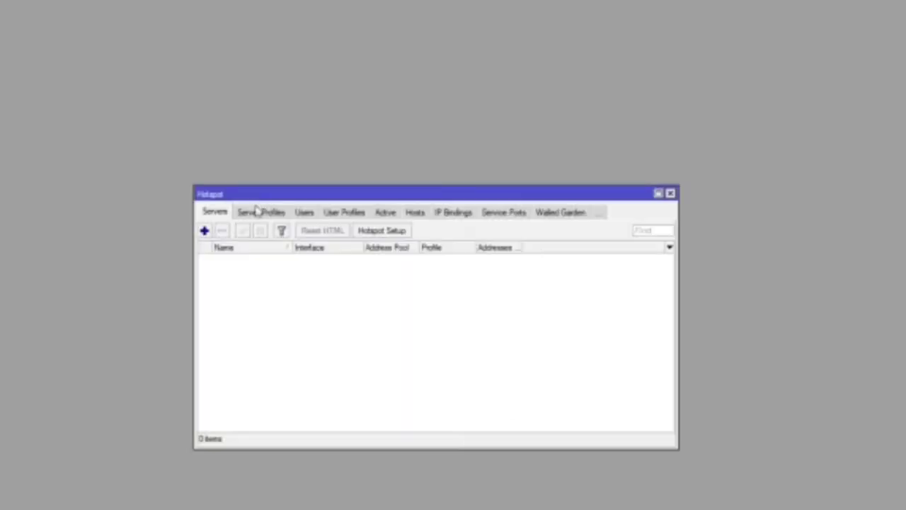
left_click_drag(259, 203, 300, 110)
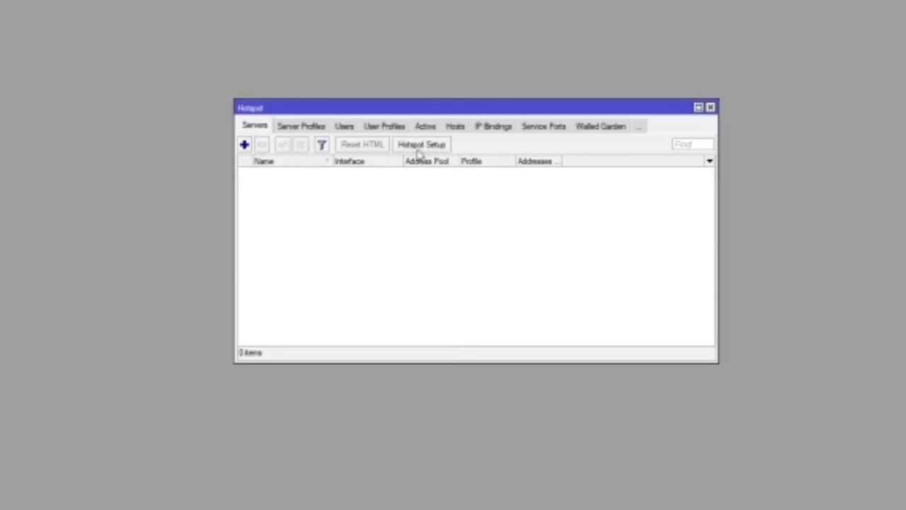
left_click(419, 148)
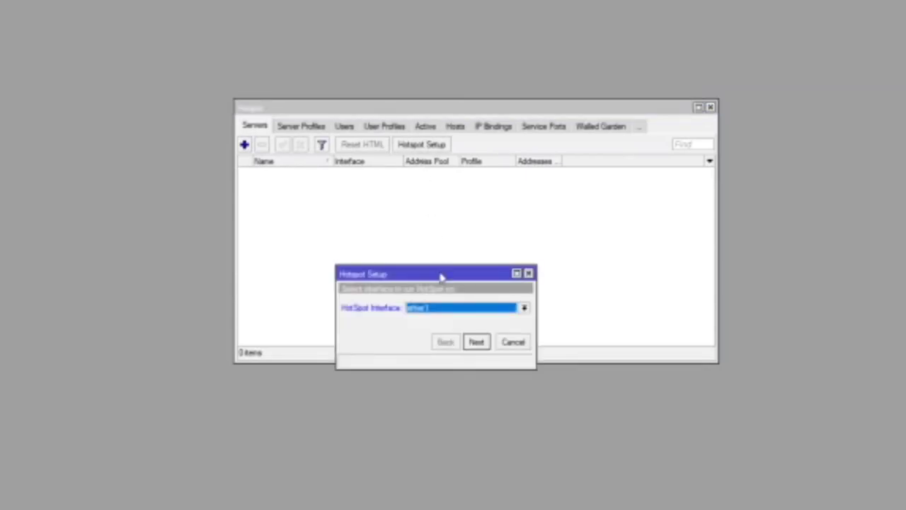
Step: Choose ether4 as the hotspot interface and continue in the wizard
left_click_drag(441, 275, 433, 196)
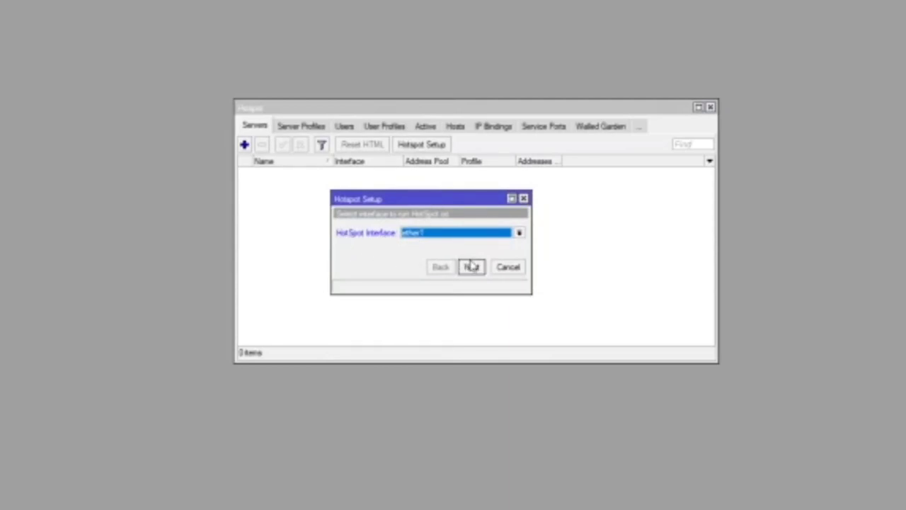
left_click(518, 233)
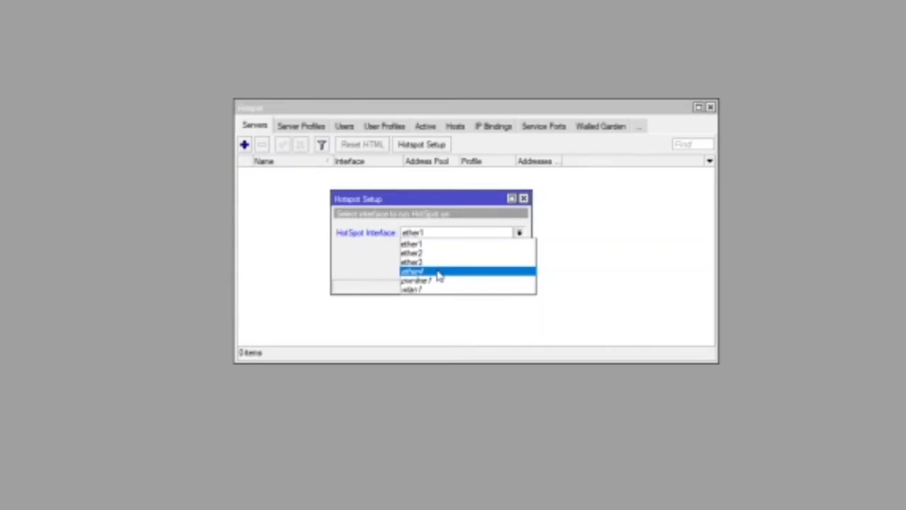
left_click(439, 272)
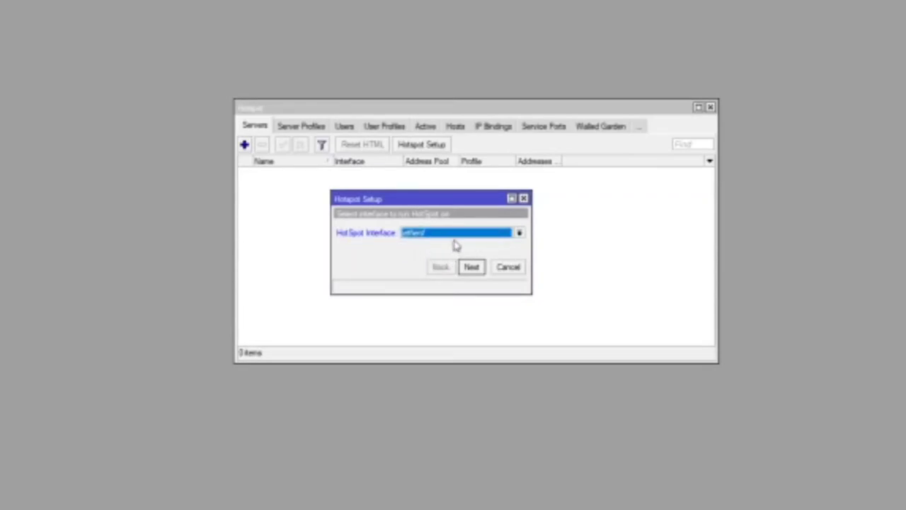
left_click(477, 269)
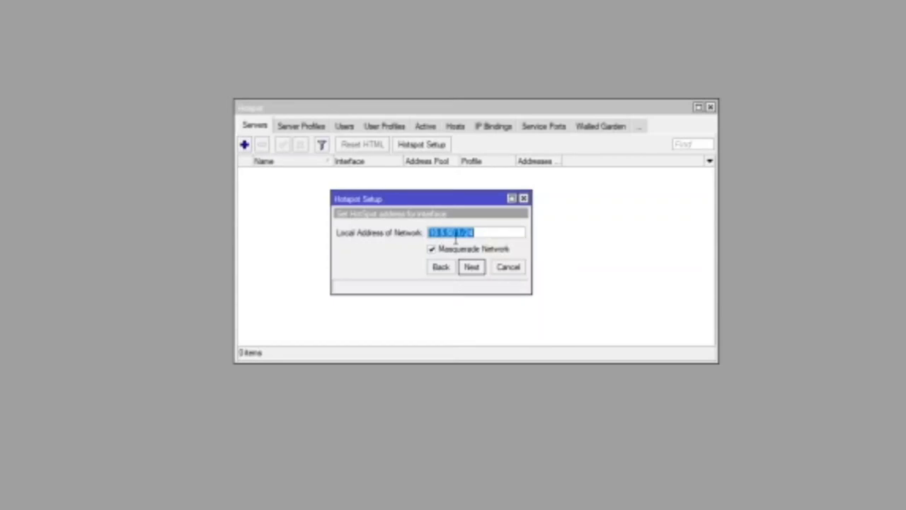
Step: Accept local address 10.5.50.1/24 with masquerading enabled and continue
left_click(487, 235)
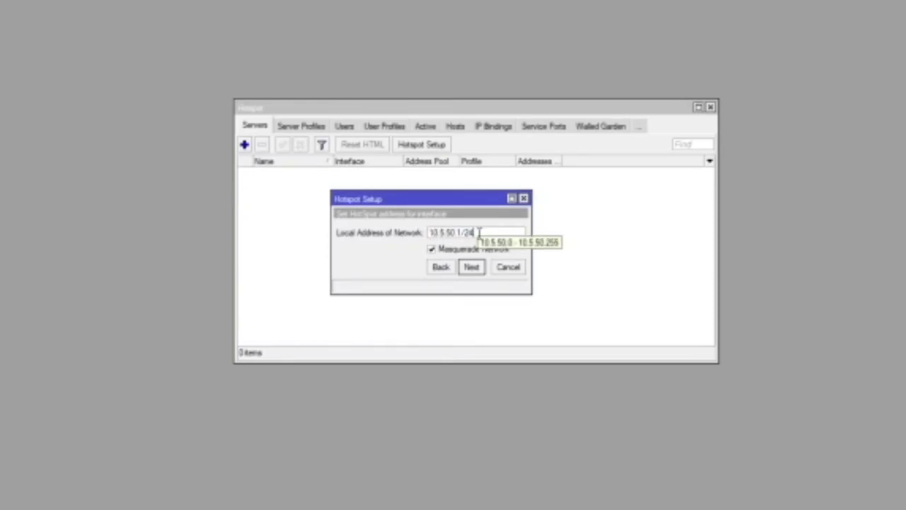
key("shift+Left")
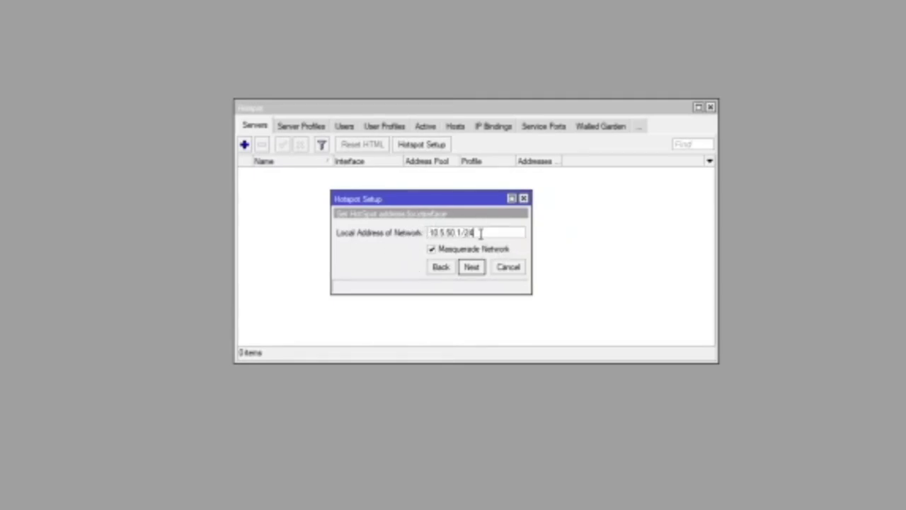
left_click(474, 275)
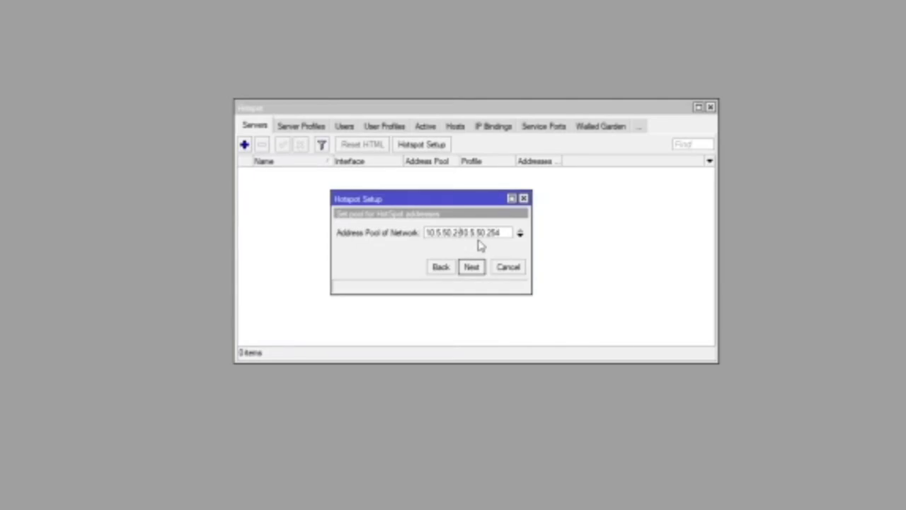
Step: Accept pool 10.5.50.2-10.5.50.254, no certificate, SMTP 0.0.0.0, and DNS 8.8.8.8/8.8.4.4
left_click(472, 272)
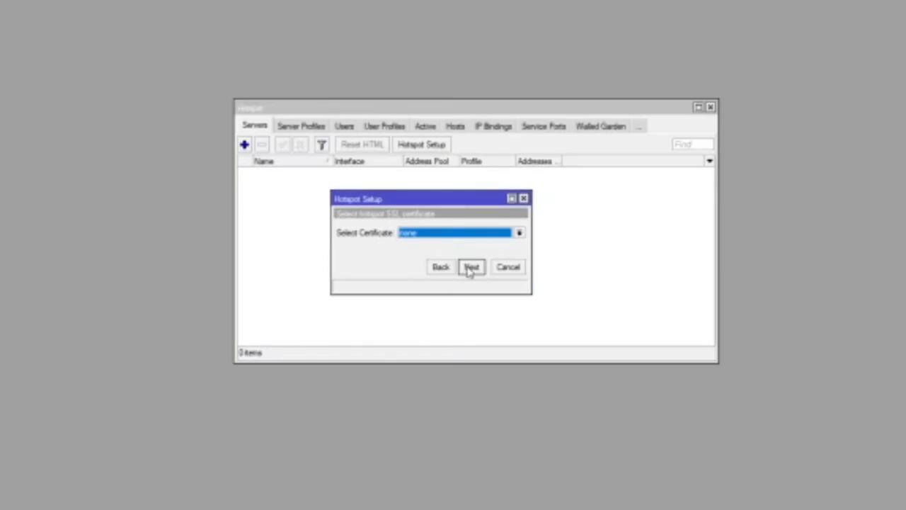
left_click(470, 267)
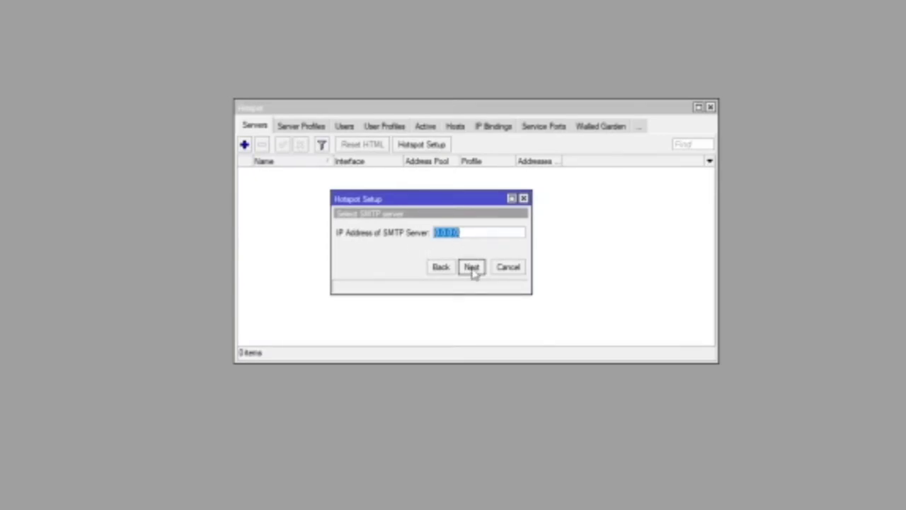
left_click(472, 269)
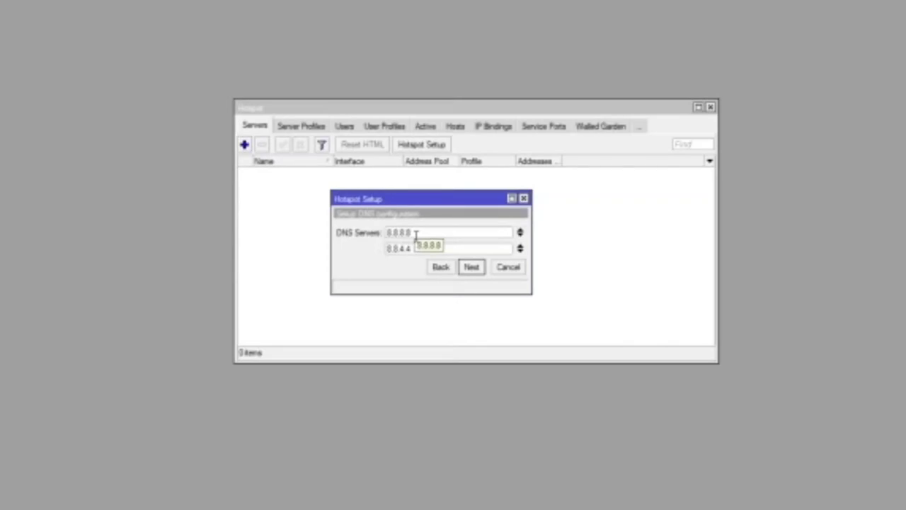
left_click(471, 268)
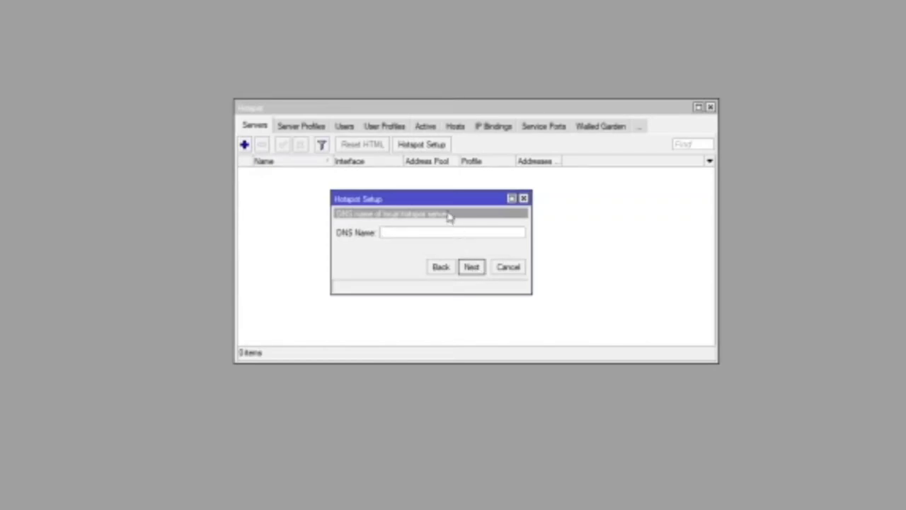
Step: Enter L.net as the hotspot DNS name and continue
left_click_drag(440, 203, 448, 201)
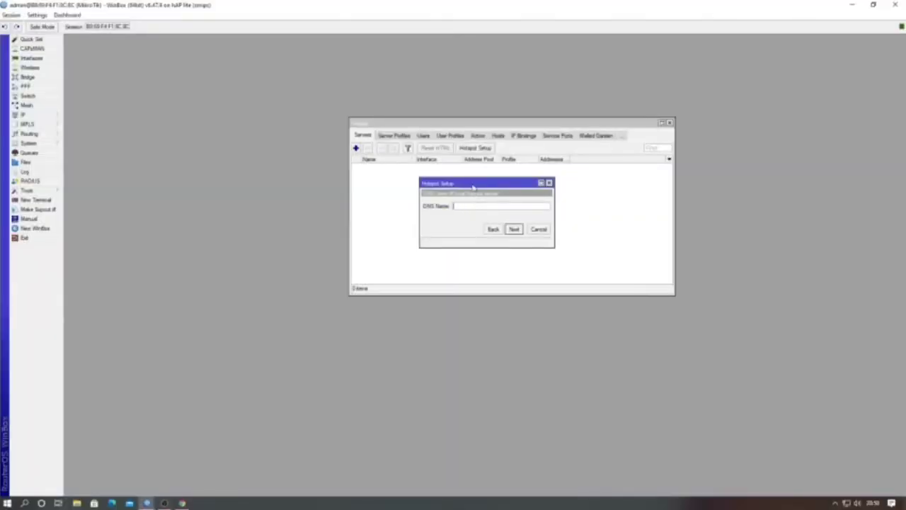
left_click_drag(475, 186, 494, 188)
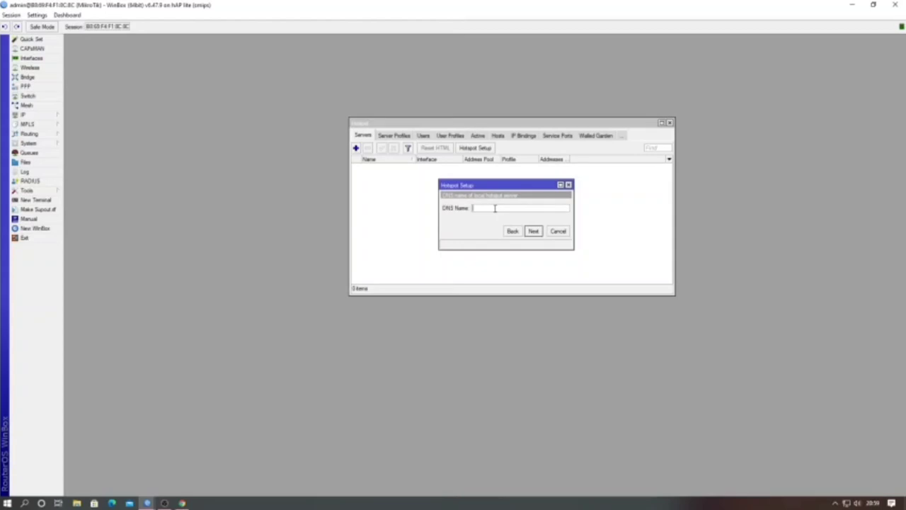
type("L")
type("m")
left_click(533, 232)
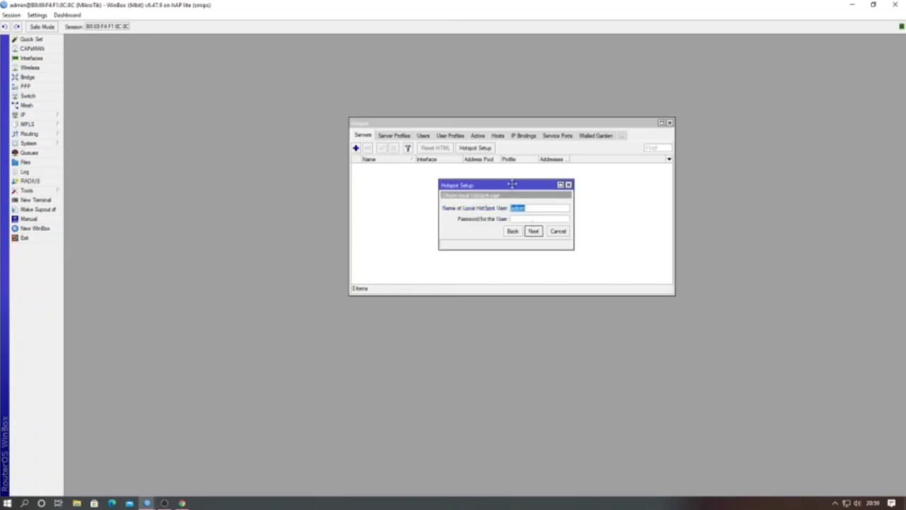
Step: Keep the suggested hotspot user name, set the user's password, and finish the wizard
left_click_drag(514, 187, 510, 185)
left_click(527, 208)
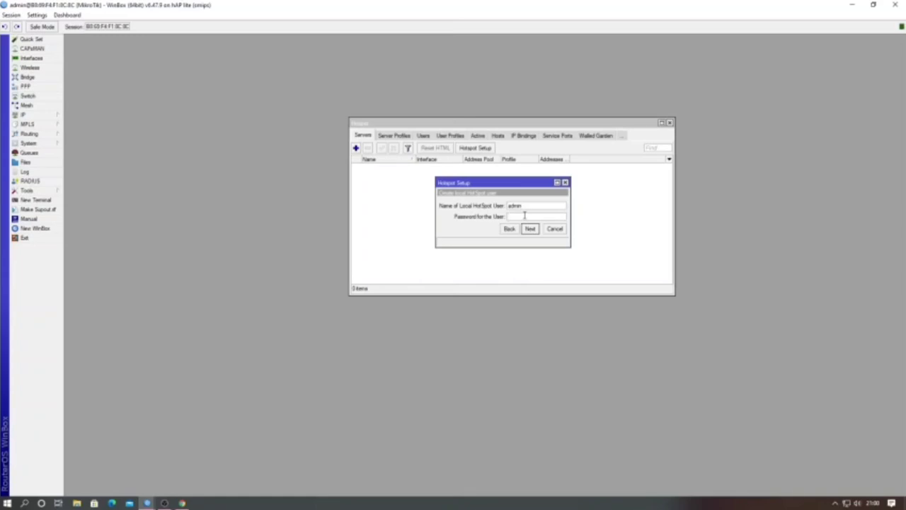
left_click(524, 216)
type("1234")
left_click(530, 230)
left_click(531, 230)
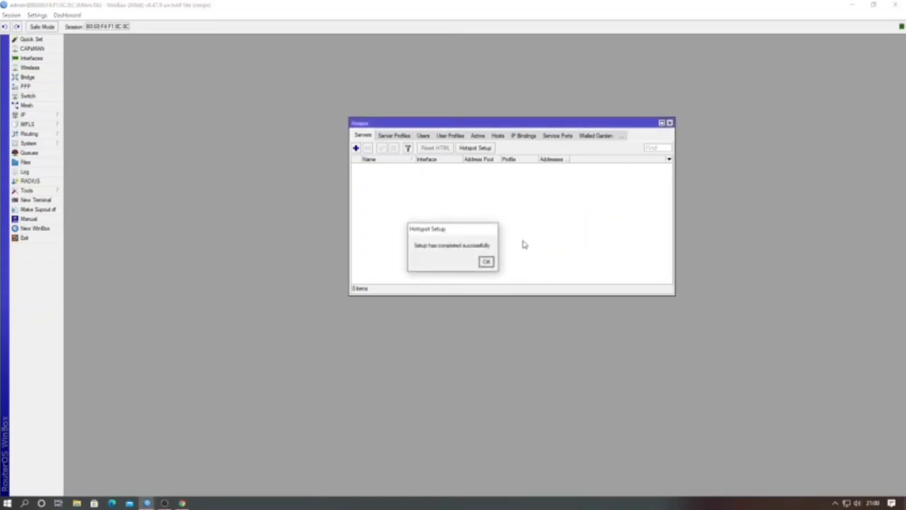
Step: Dismiss the completion message and check the hotspot1 server on ether4 in the list
left_click_drag(446, 229, 481, 204)
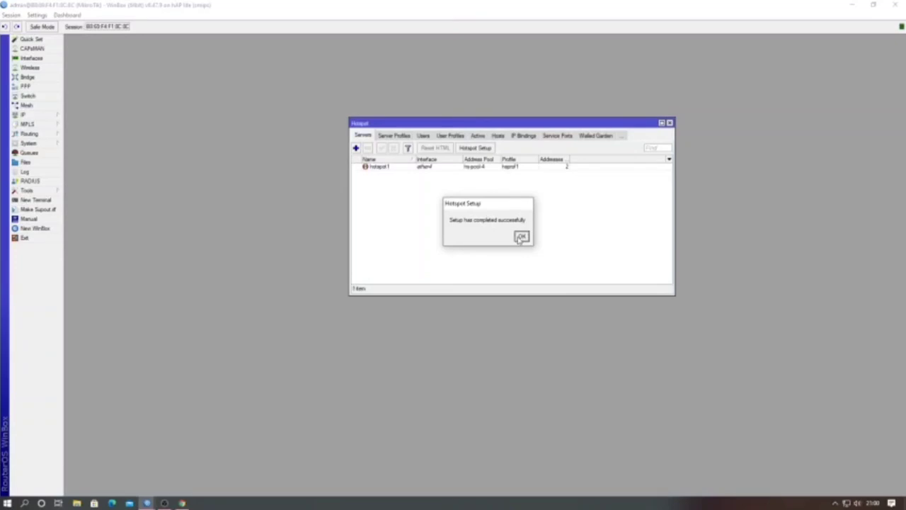
left_click(521, 238)
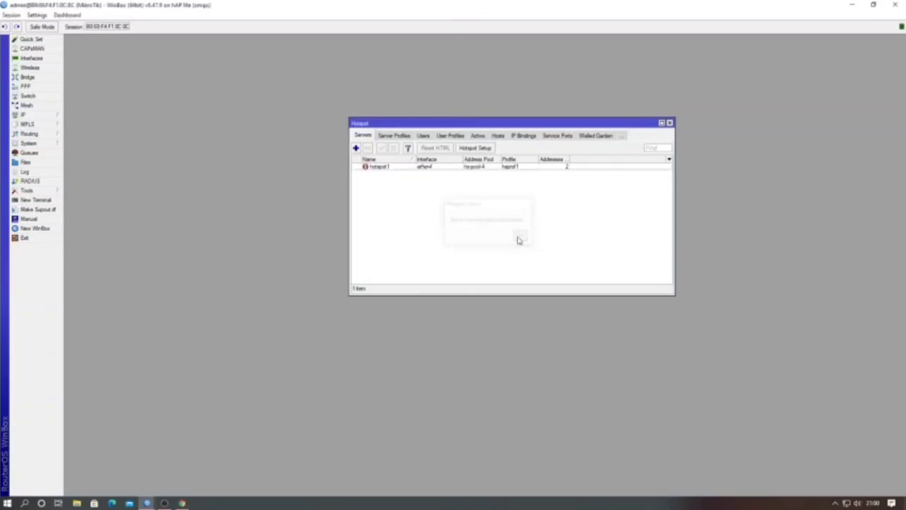
left_click(419, 170)
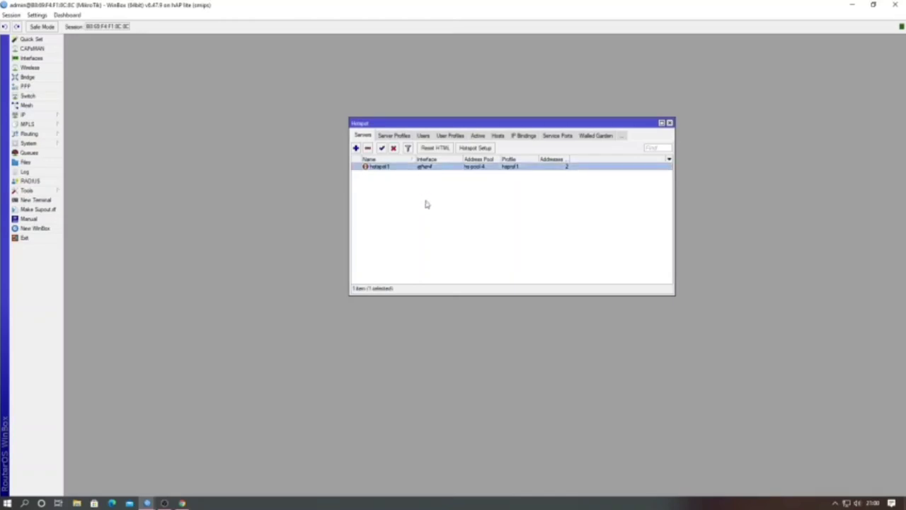
left_click(424, 204)
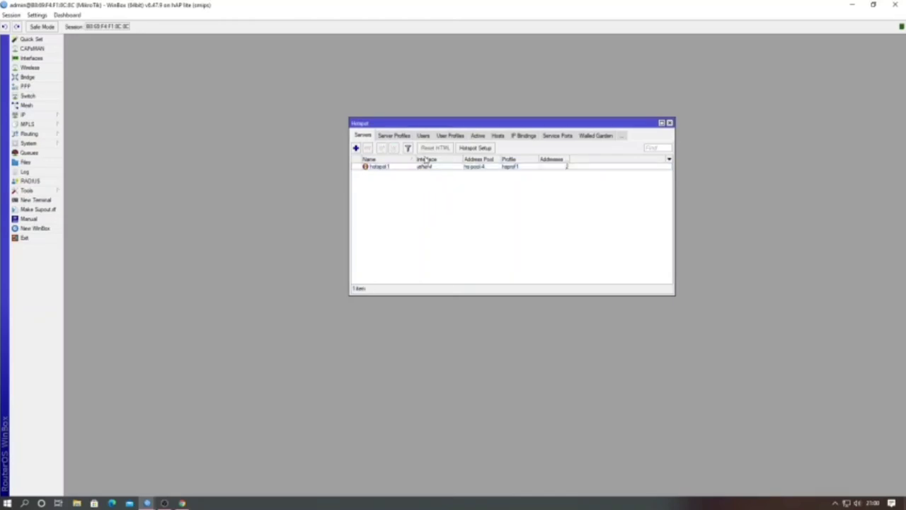
Step: Compare the hotspot servers list with the server profiles default and hsprof1
left_click(403, 134)
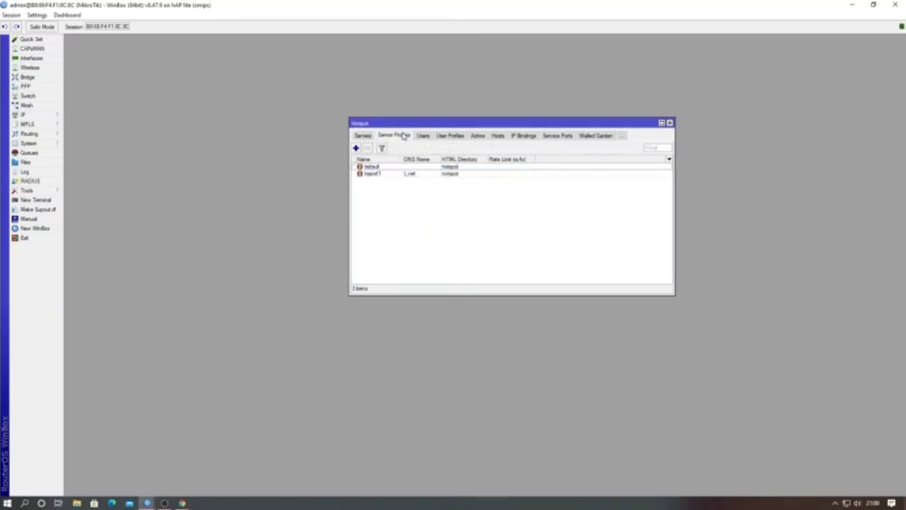
left_click(364, 135)
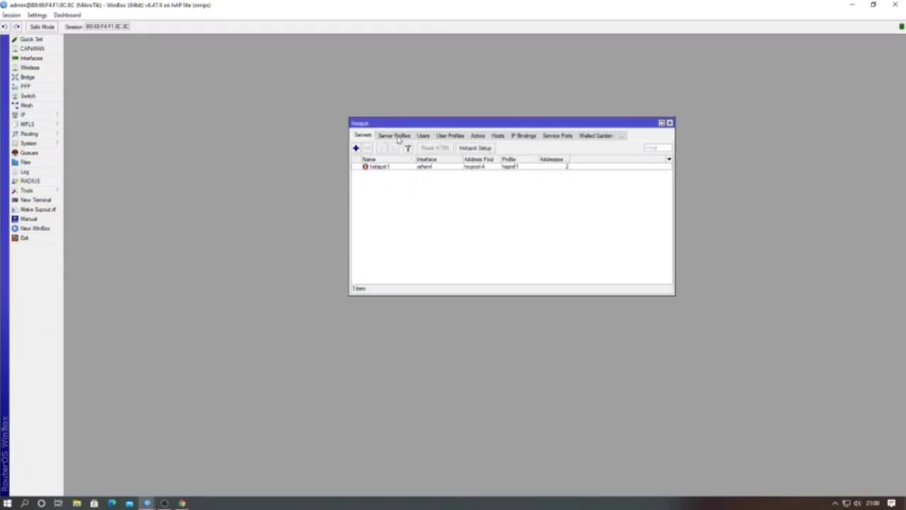
left_click(380, 136)
left_click(371, 137)
left_click(389, 136)
left_click(363, 135)
left_click(394, 137)
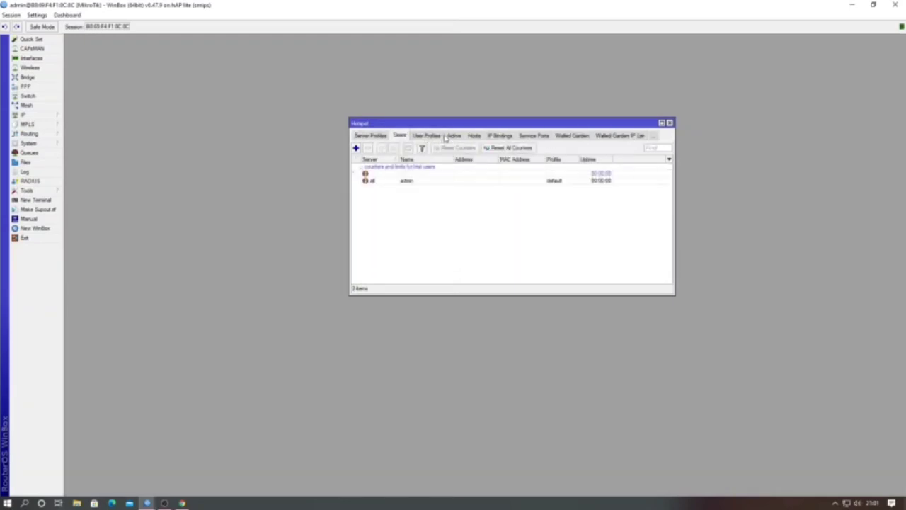
Step: Review user profiles, the empty IP bindings, service ports, hosts and active sessions, finishing on Users
left_click(438, 139)
left_click(457, 136)
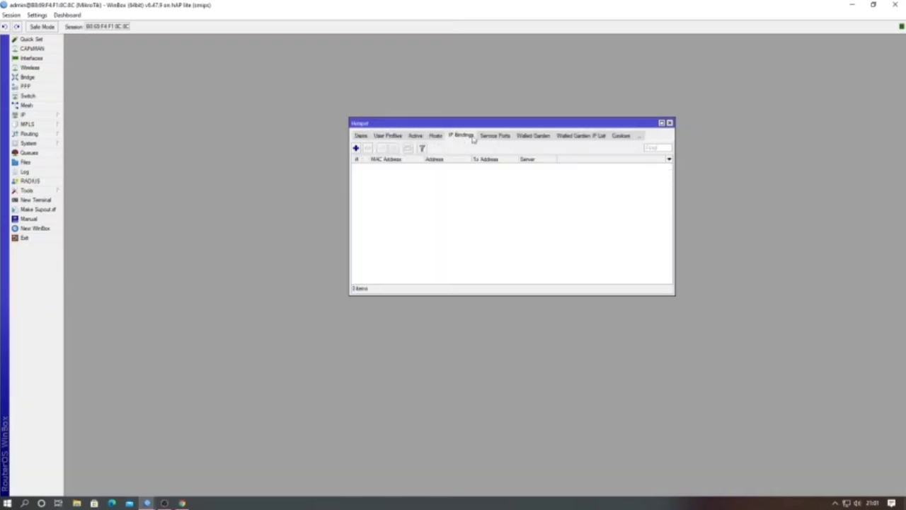
left_click(490, 136)
left_click(457, 136)
left_click(436, 136)
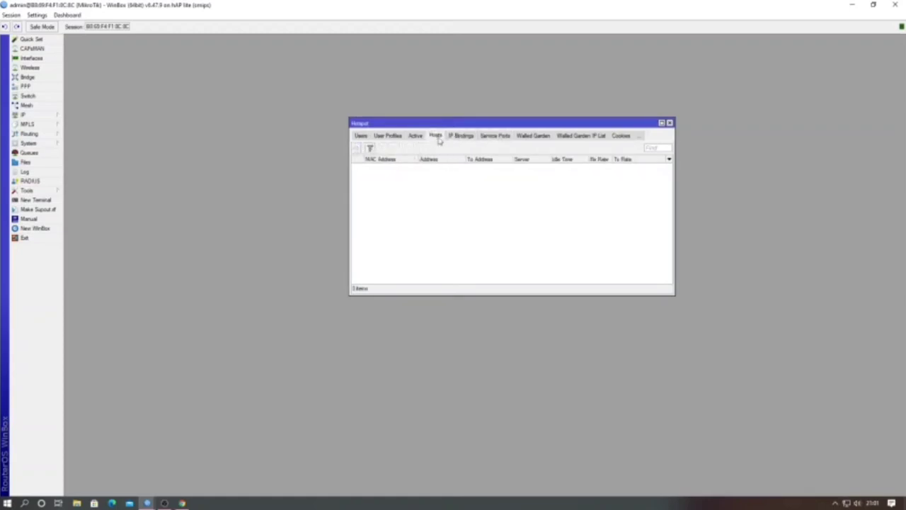
left_click(416, 139)
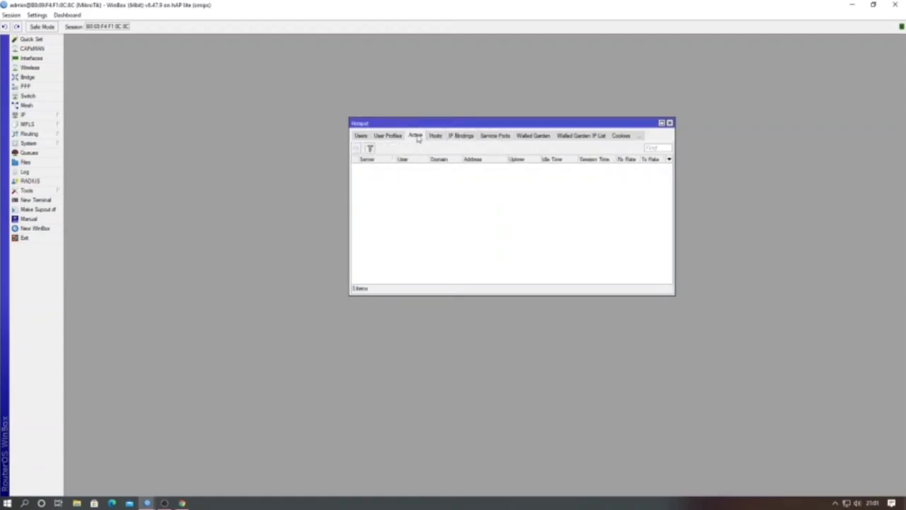
left_click(375, 138)
left_click(365, 135)
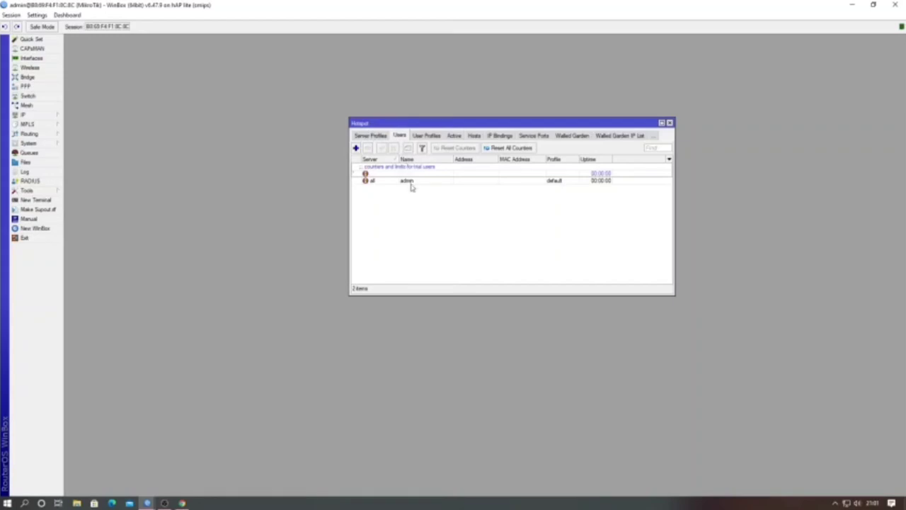